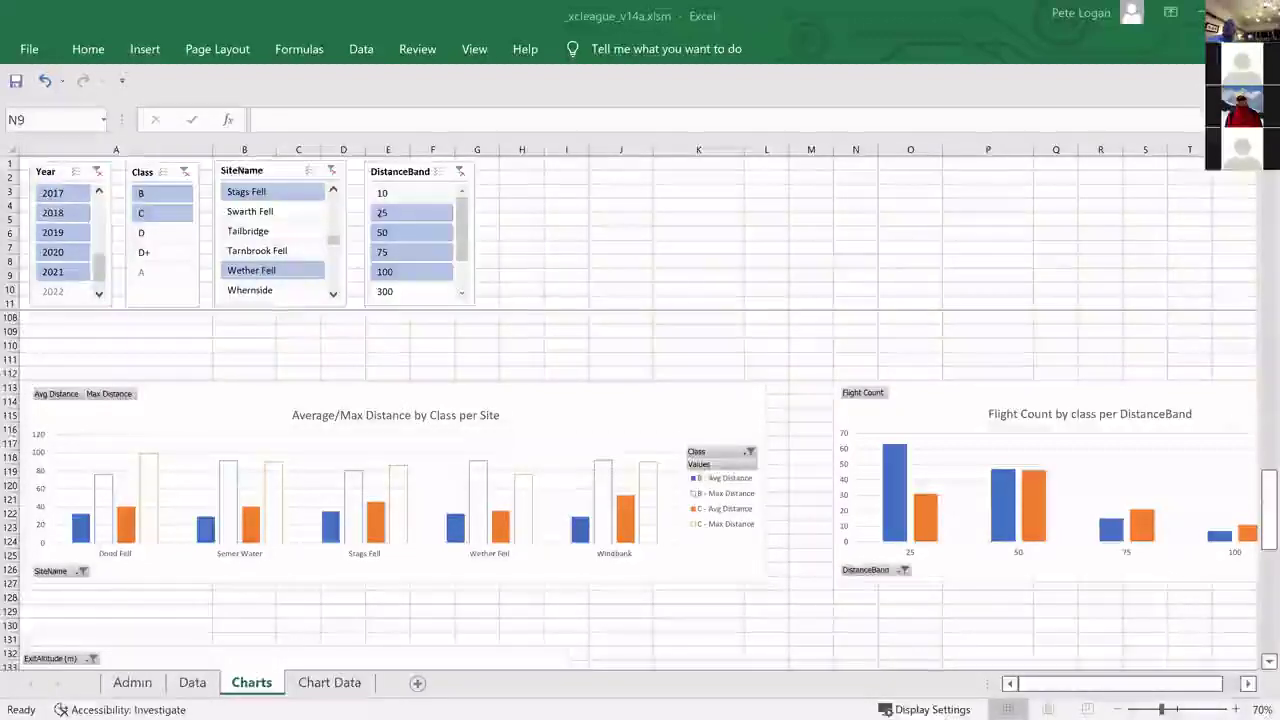
Examine the Charts sheet from the By Month charts through the site breakdown to the Flight Count by class per DistanceBand chart
drag(1268, 510, 1268, 205)
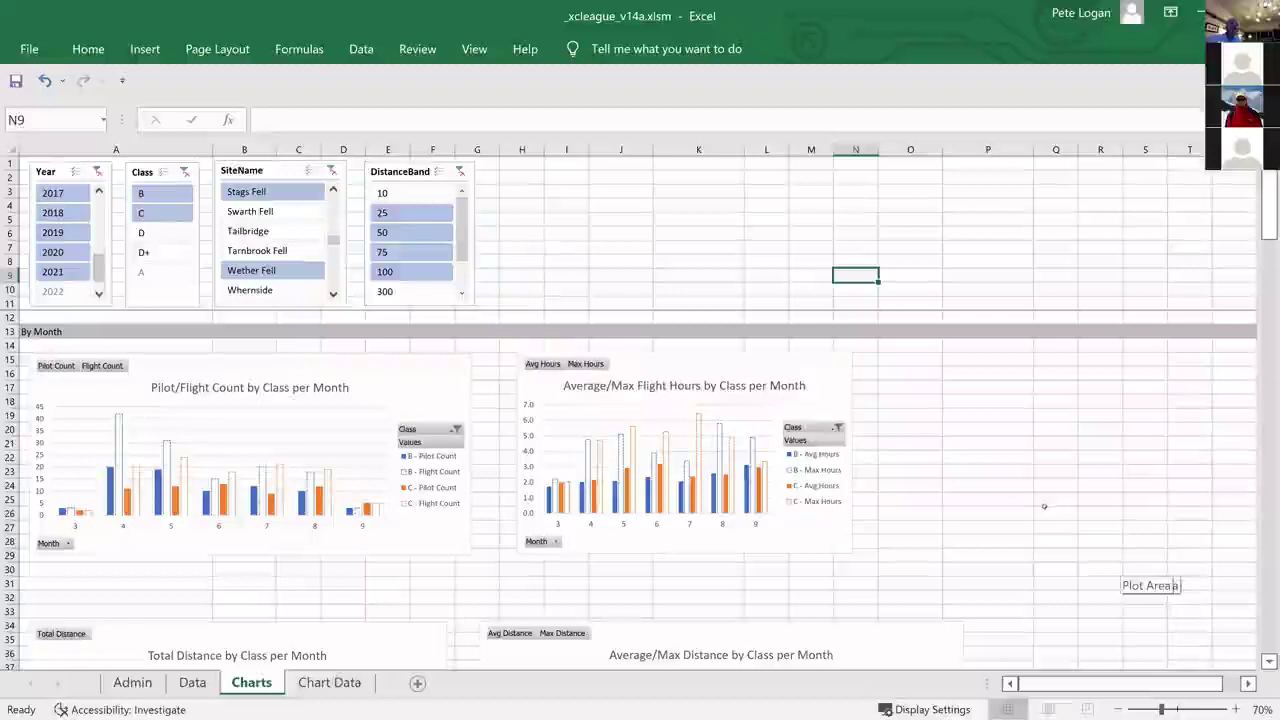
scroll(1036, 509, down, 5)
scroll(1046, 503, down, 6)
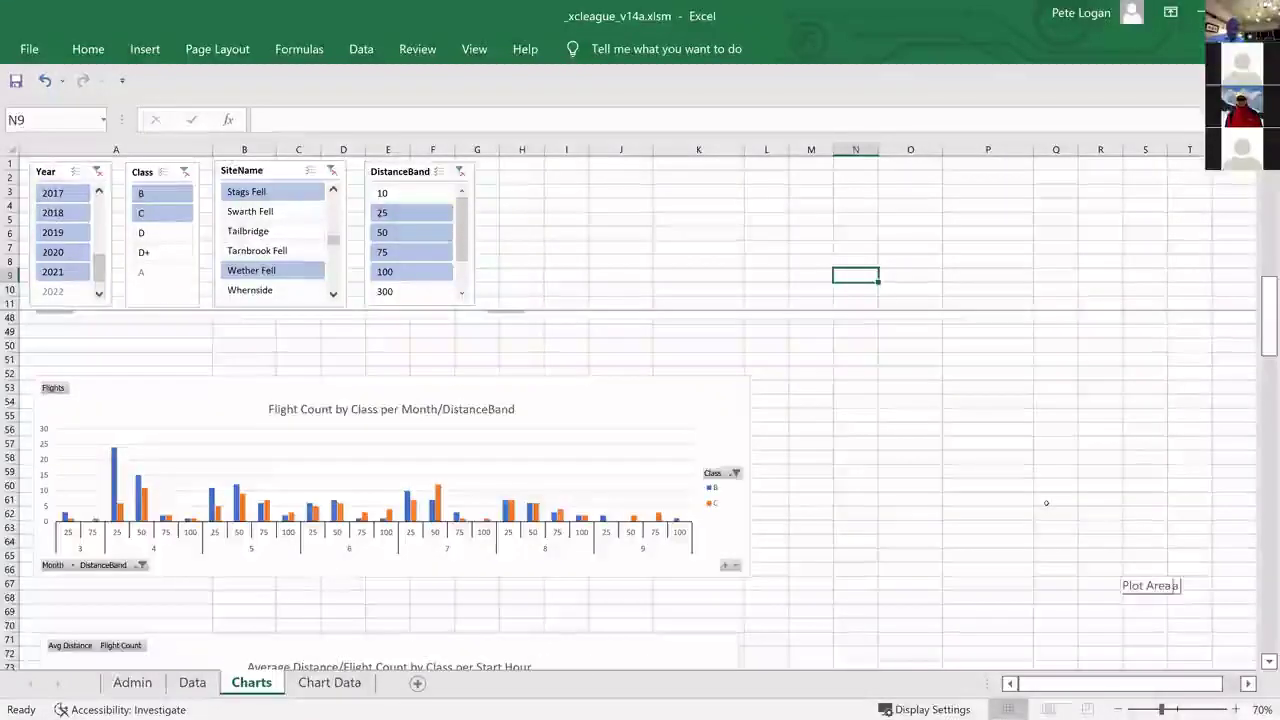
scroll(1046, 503, down, 6)
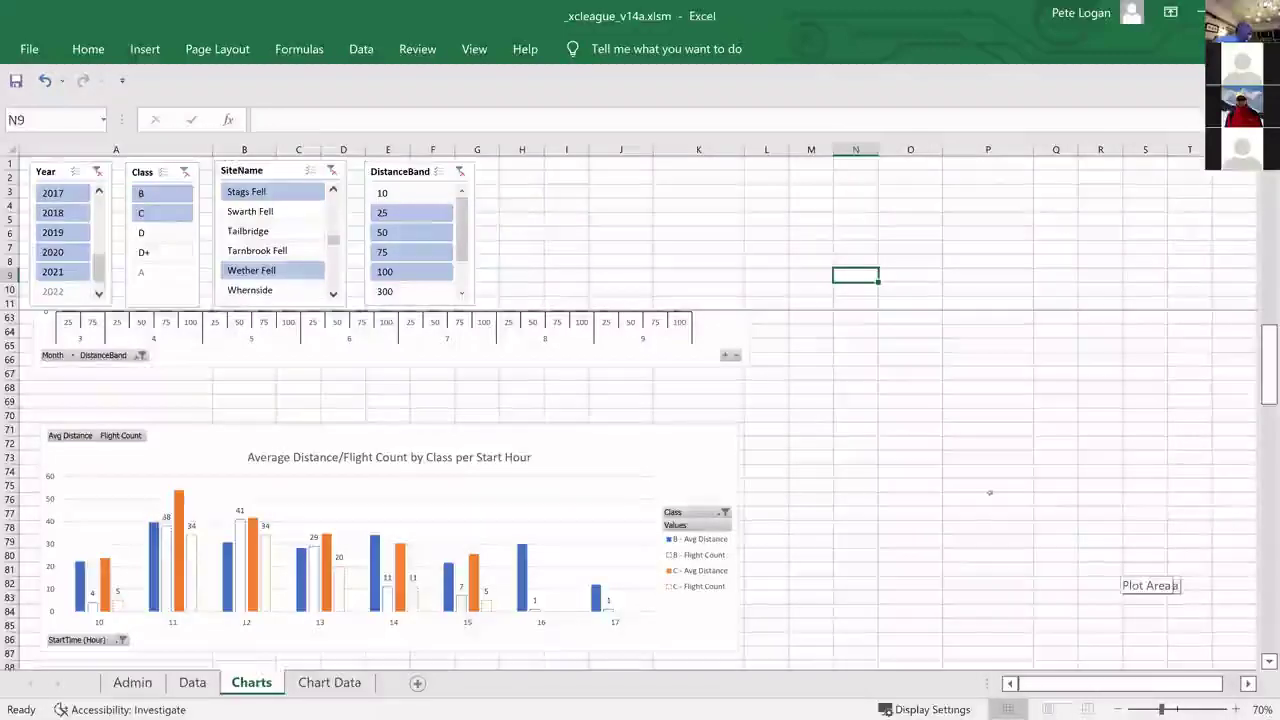
scroll(979, 473, down, 1)
scroll(979, 473, down, 7)
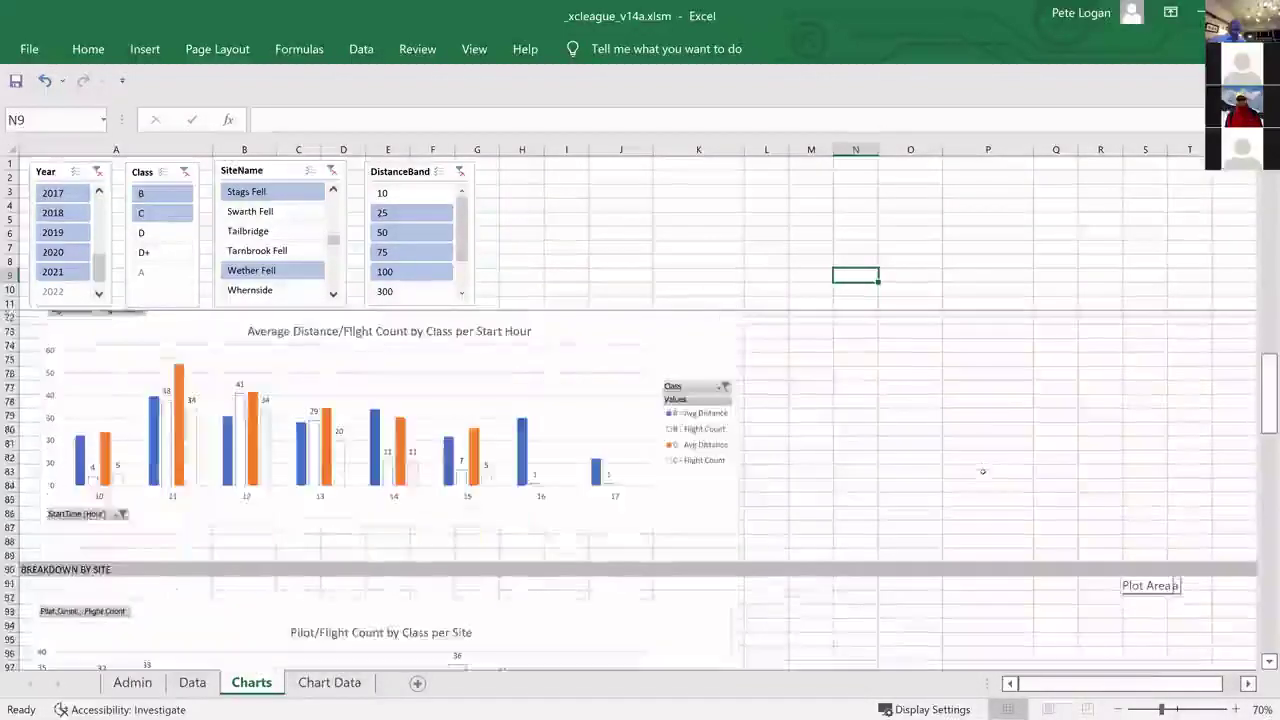
scroll(985, 469, down, 9)
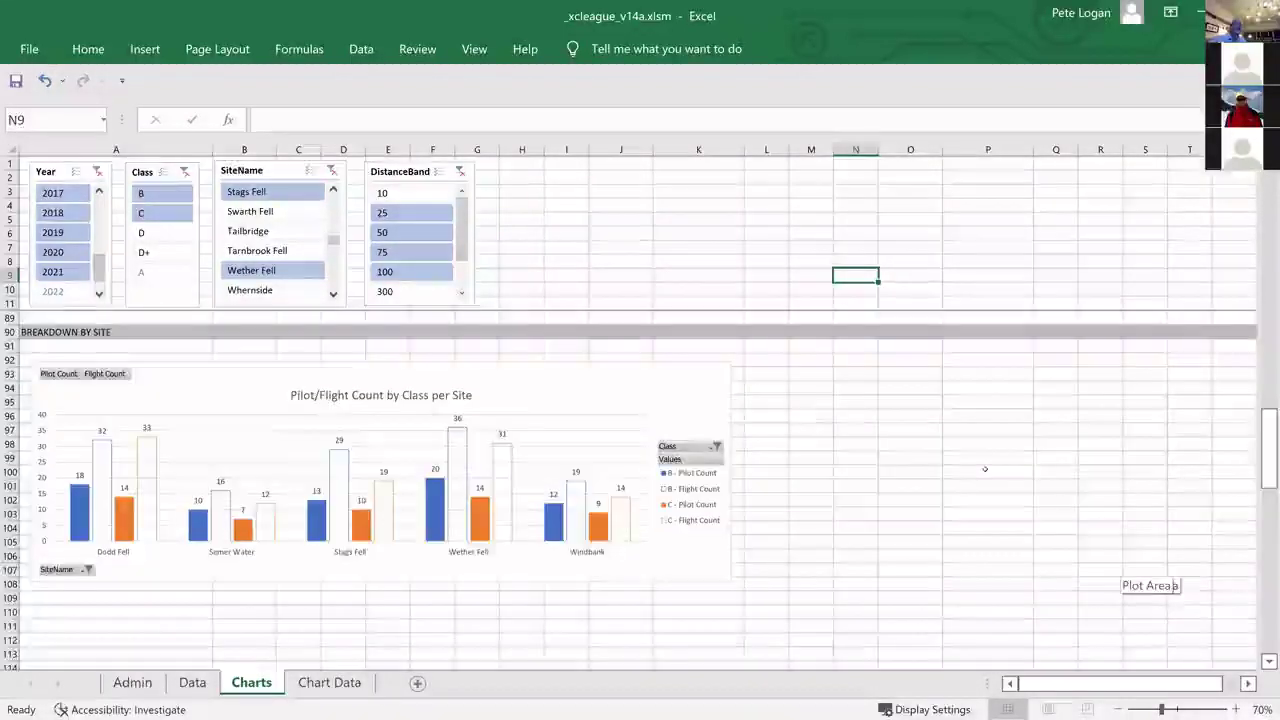
drag(1050, 663, 1088, 668)
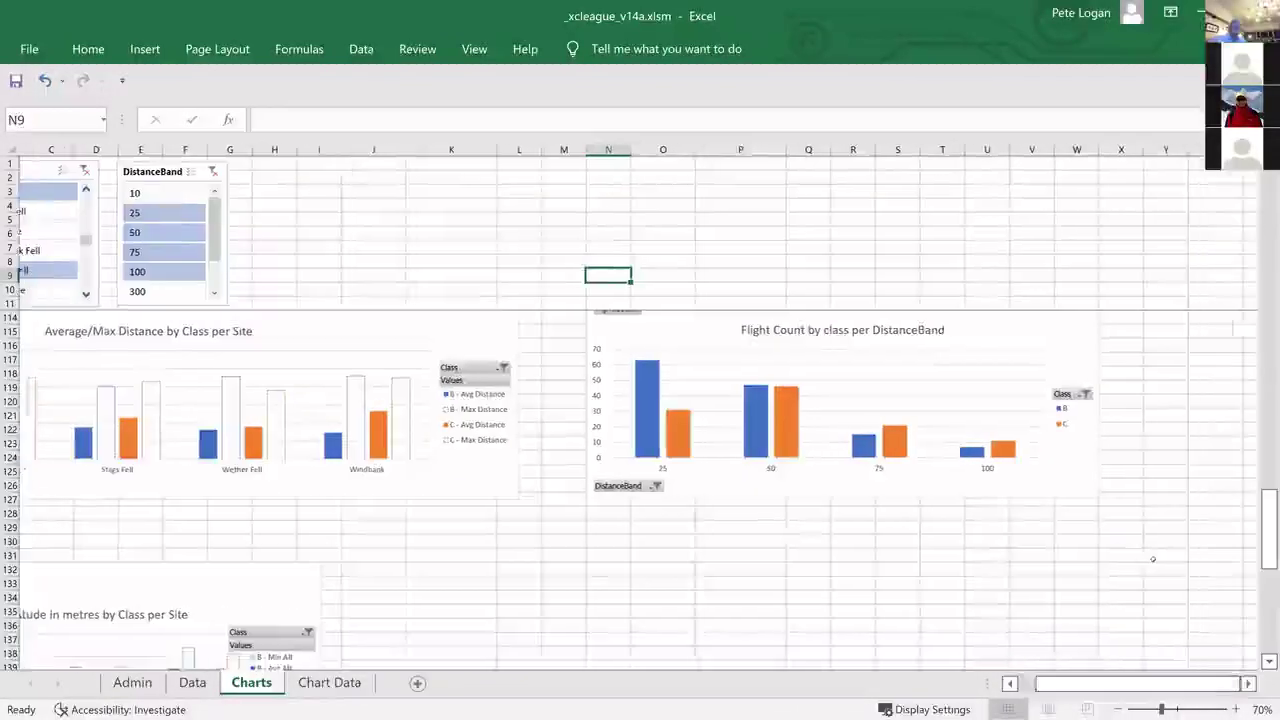
scroll(1154, 537, up, 3)
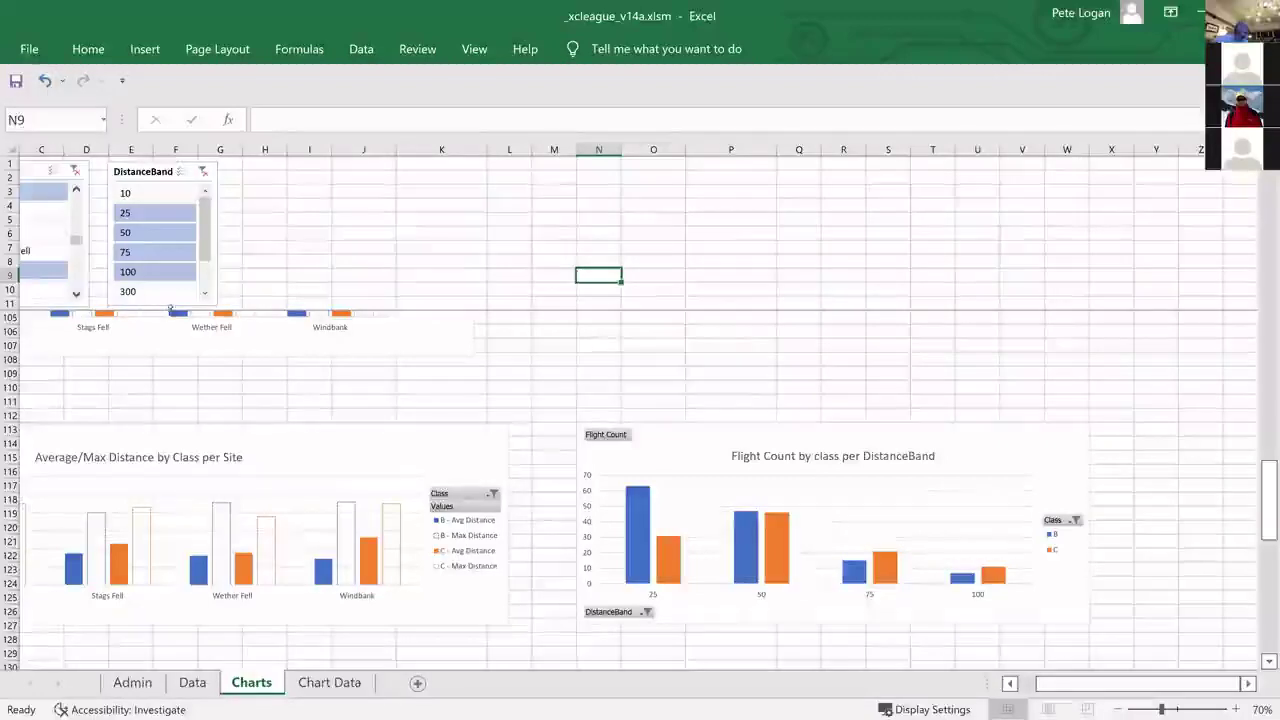
drag(1092, 688, 1070, 688)
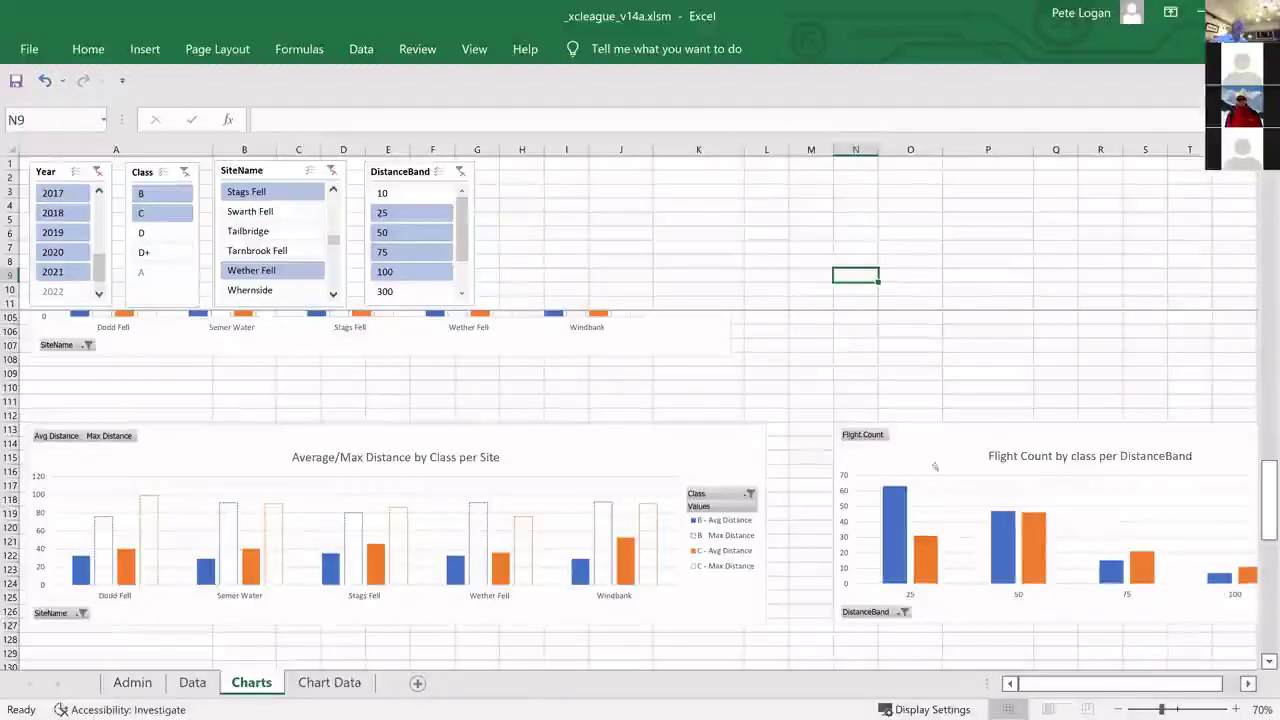
Move the Flight Count by class per DistanceBand chart partly over the Average/Max Distance chart and filter the sites to Wether Fell only
drag(944, 430, 738, 363)
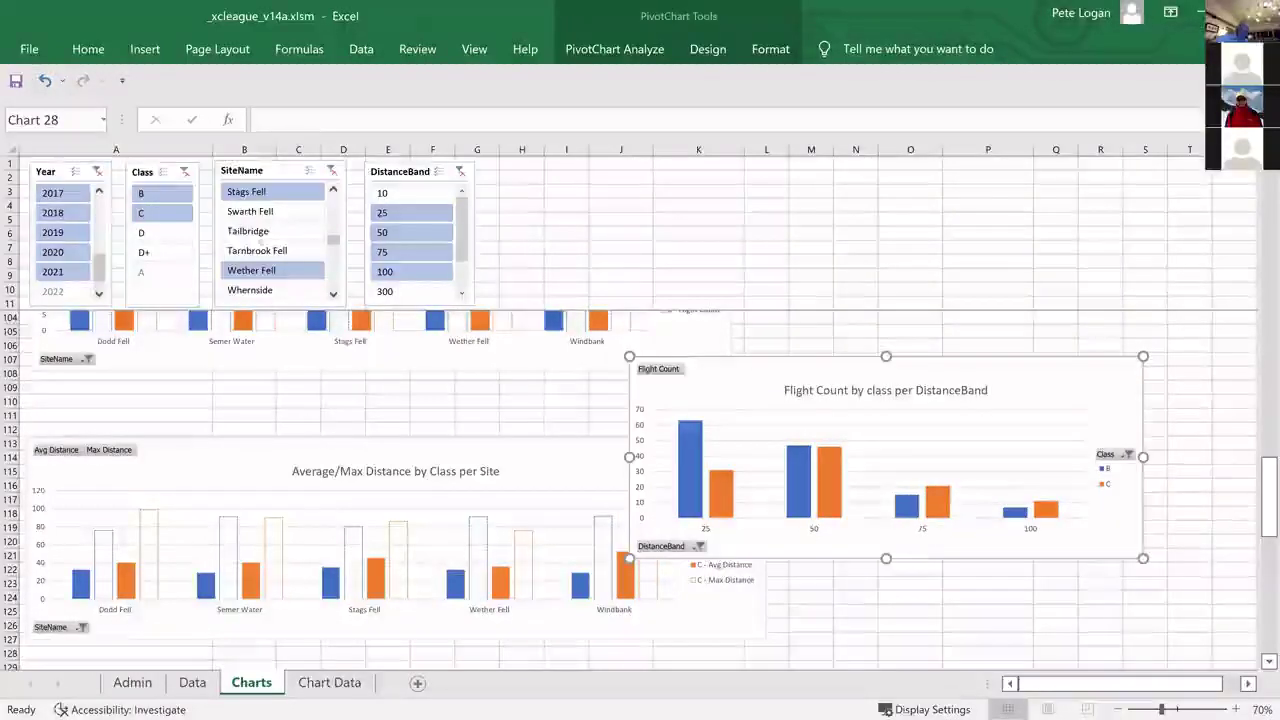
click(279, 278)
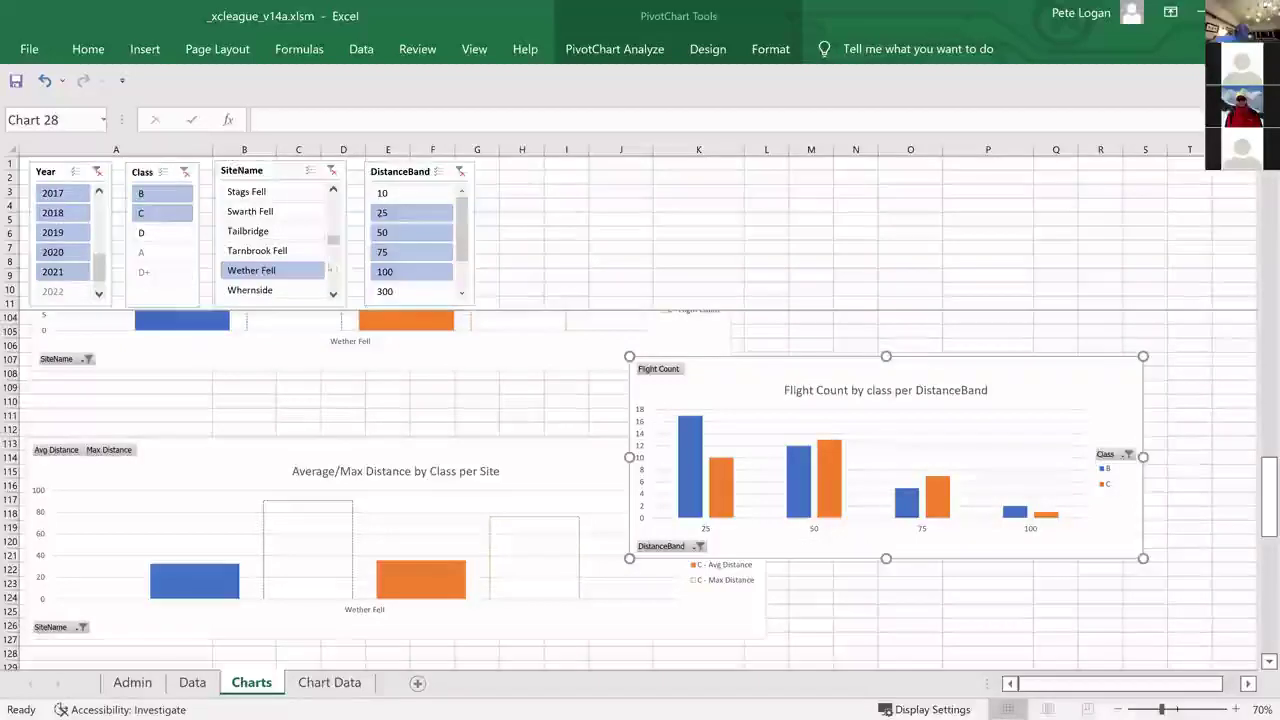
Filter the sites to Windbank only and compare its flight counts per distance band
click(333, 293)
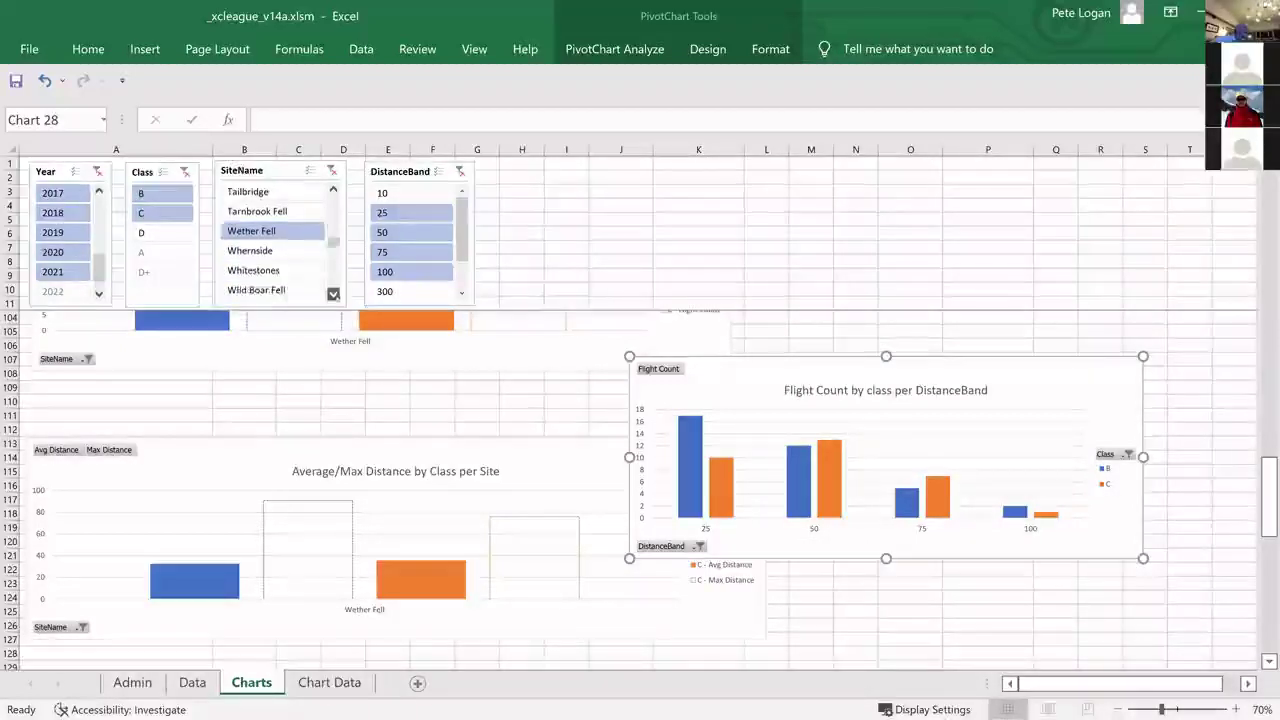
click(333, 293)
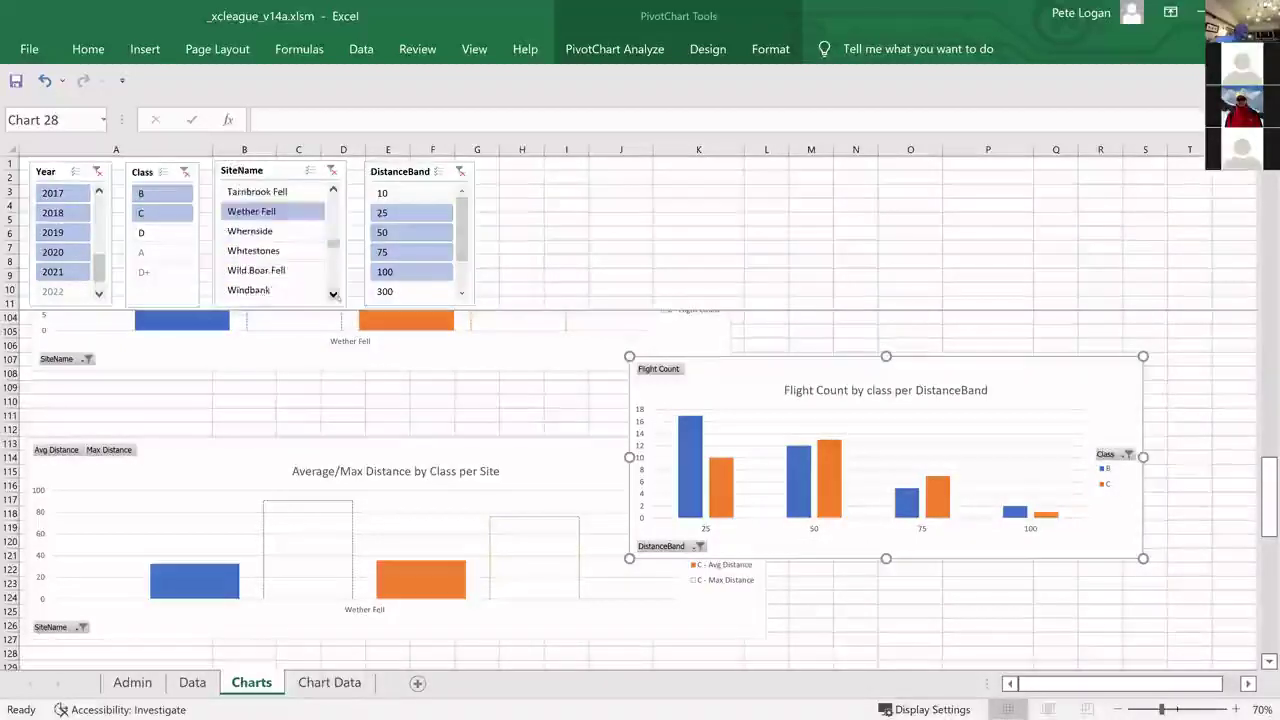
click(271, 290)
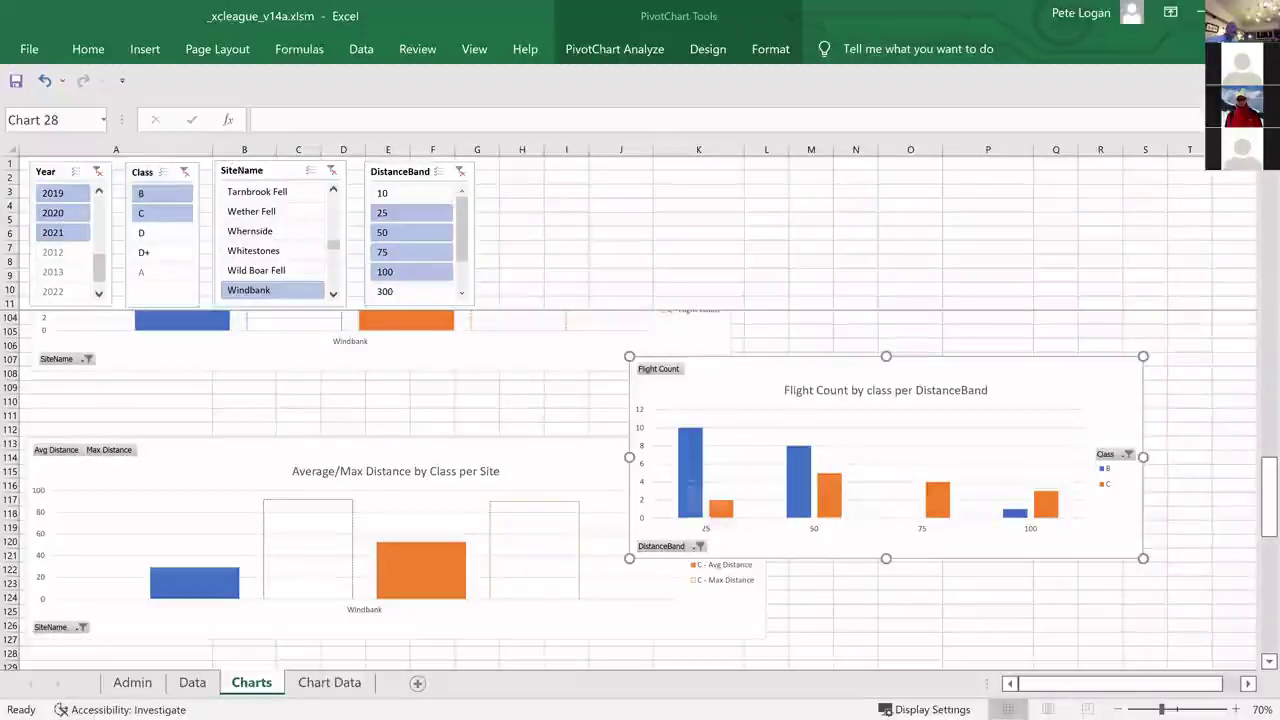
mouse_move(804, 489)
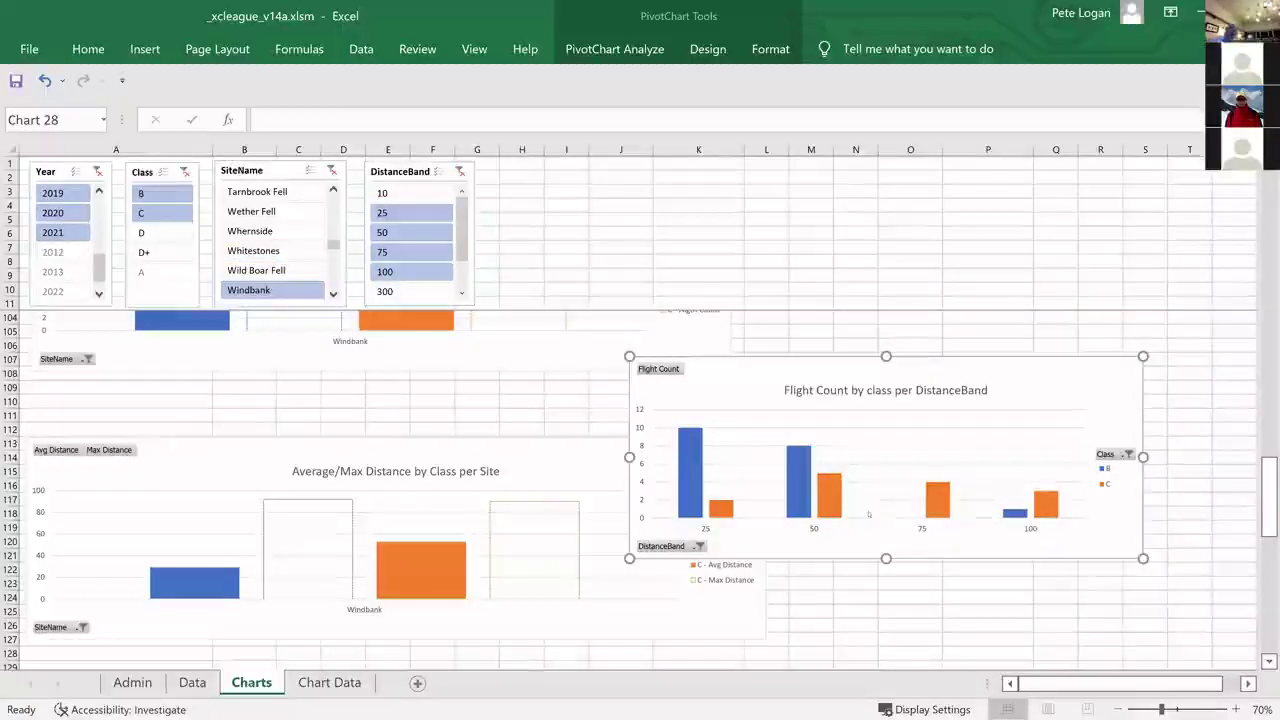
mouse_move(931, 519)
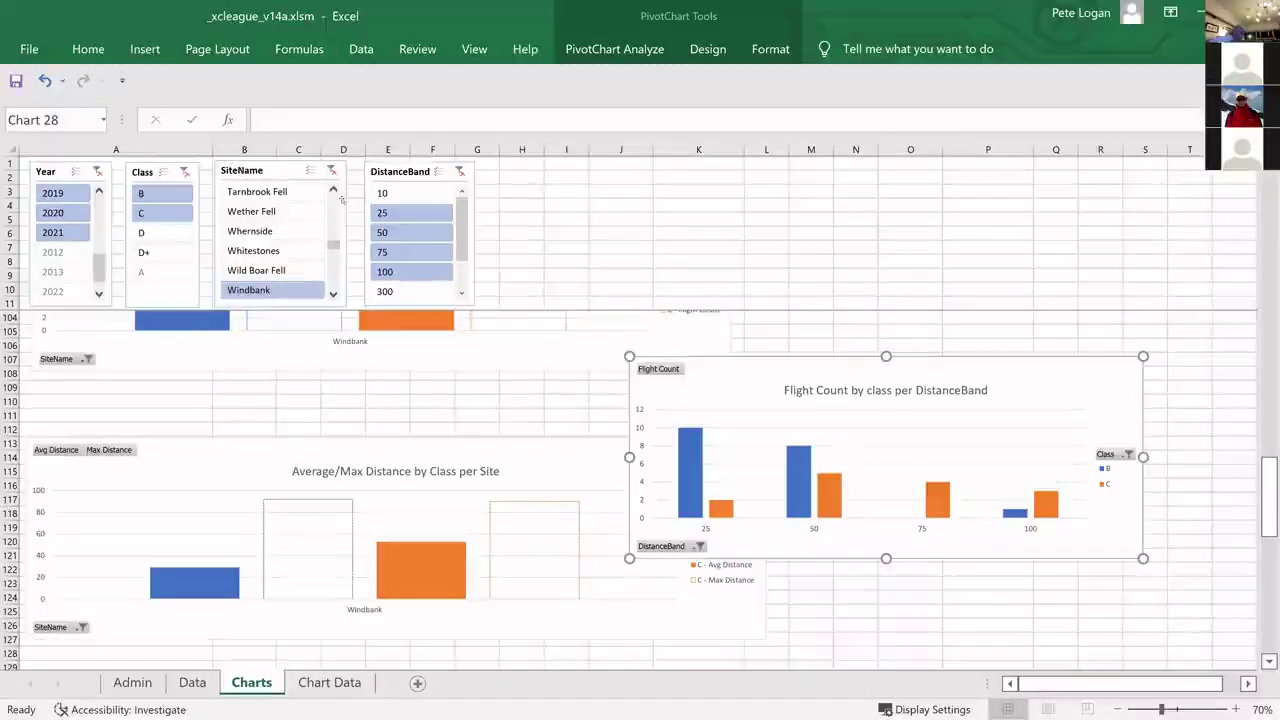
Filter the sites to Semer Water only and move the Flight Count by class per DistanceBand chart clear of the Average/Max Distance chart
scroll(337, 213, up, 2)
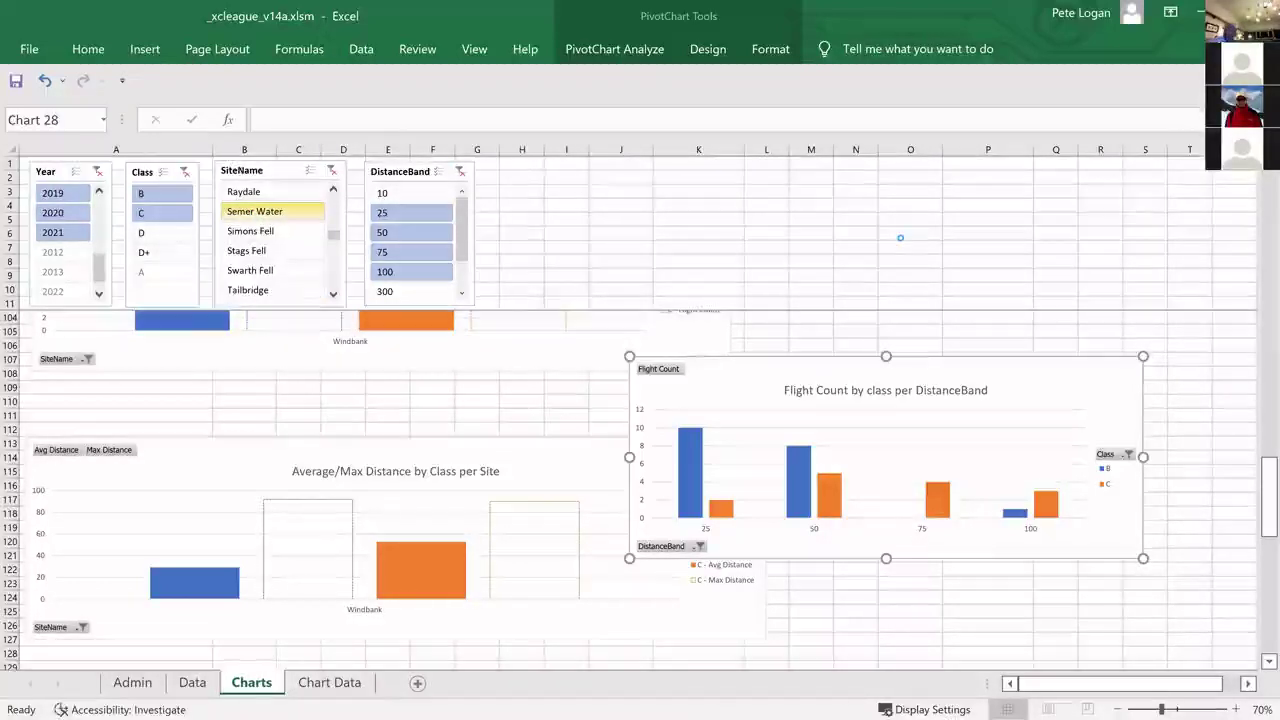
click(255, 211)
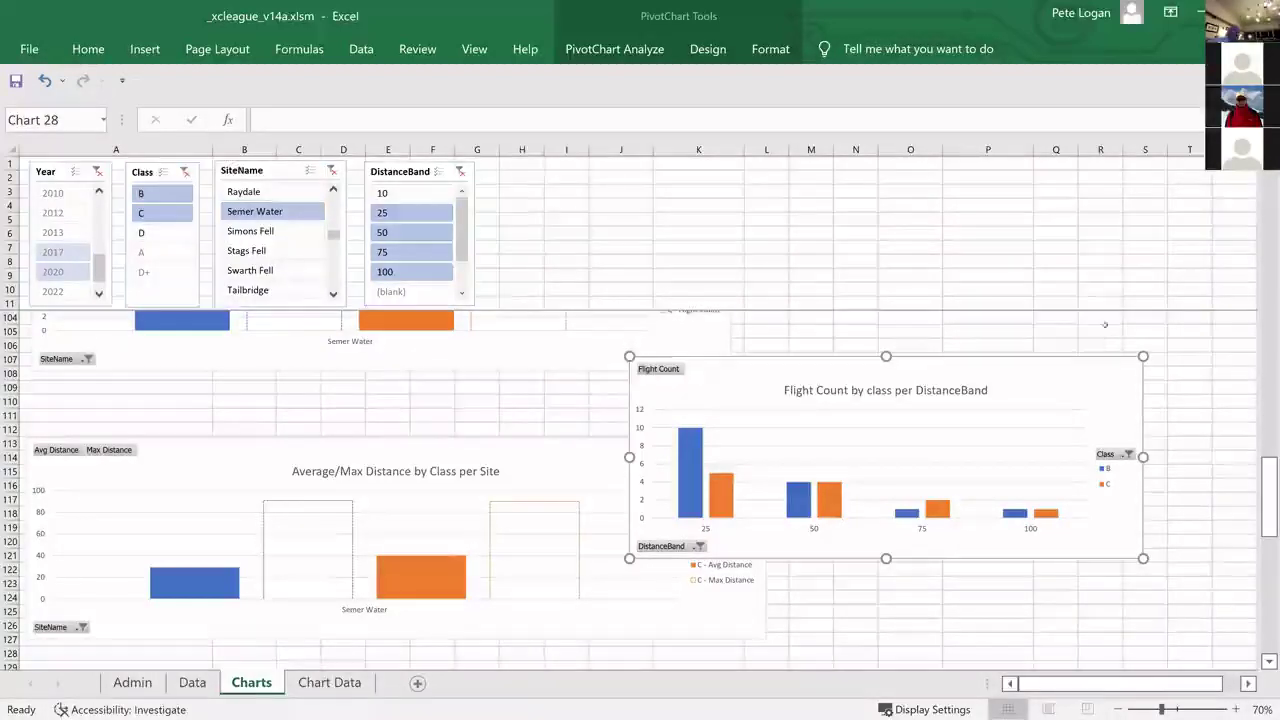
drag(932, 364, 1103, 366)
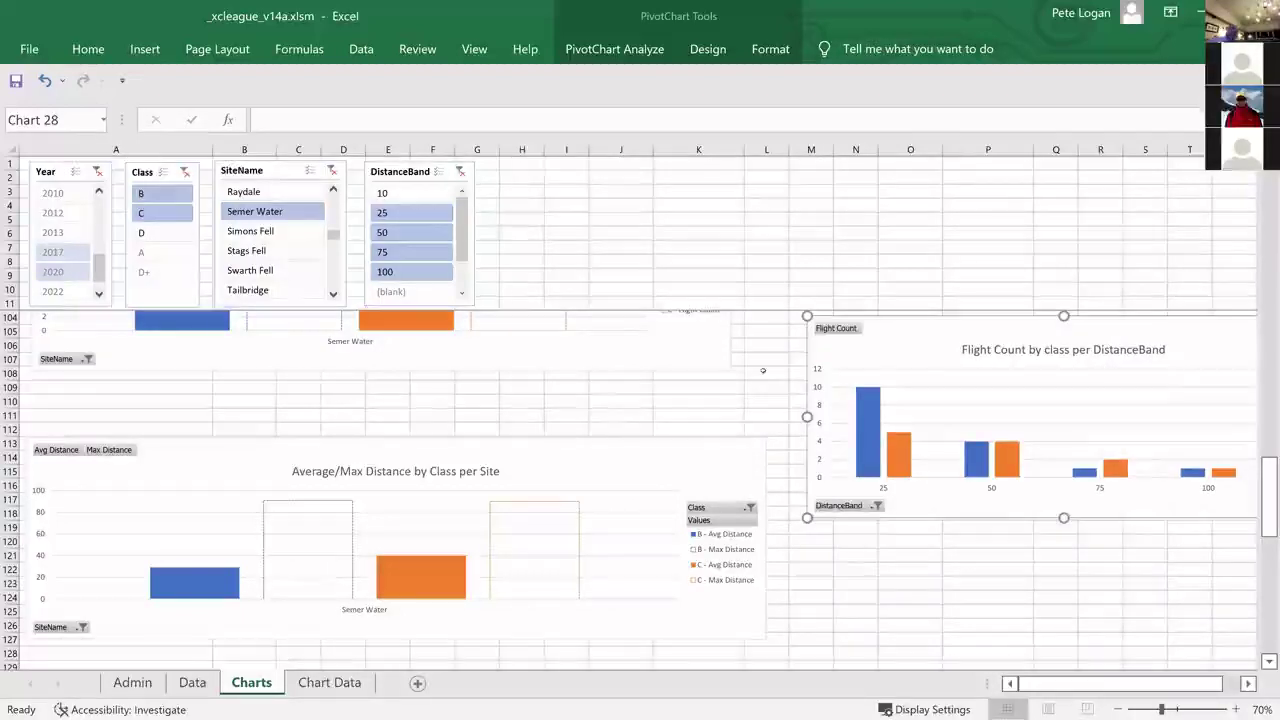
Add Stags Fell to the SiteName filter selection for the Total Flight Time by Pilot per Class chart
scroll(680, 405, down, 4)
scroll(680, 439, down, 2)
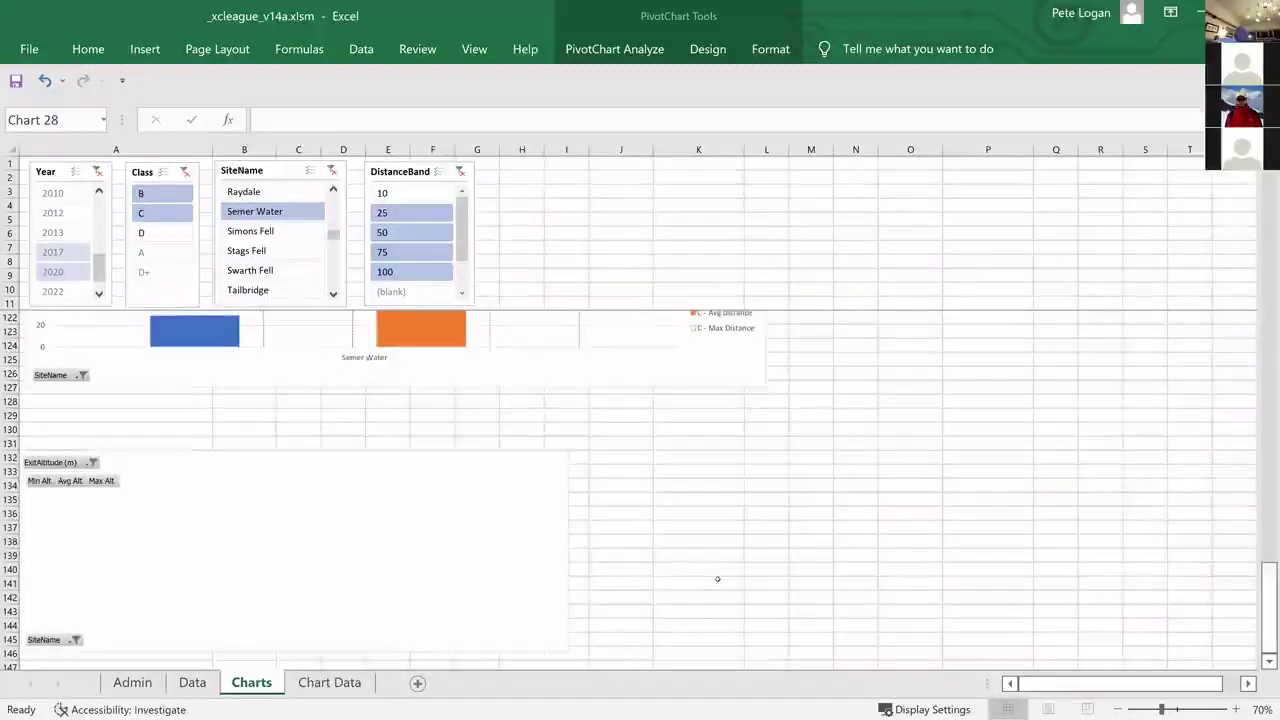
scroll(717, 578, down, 2)
scroll(723, 573, down, 4)
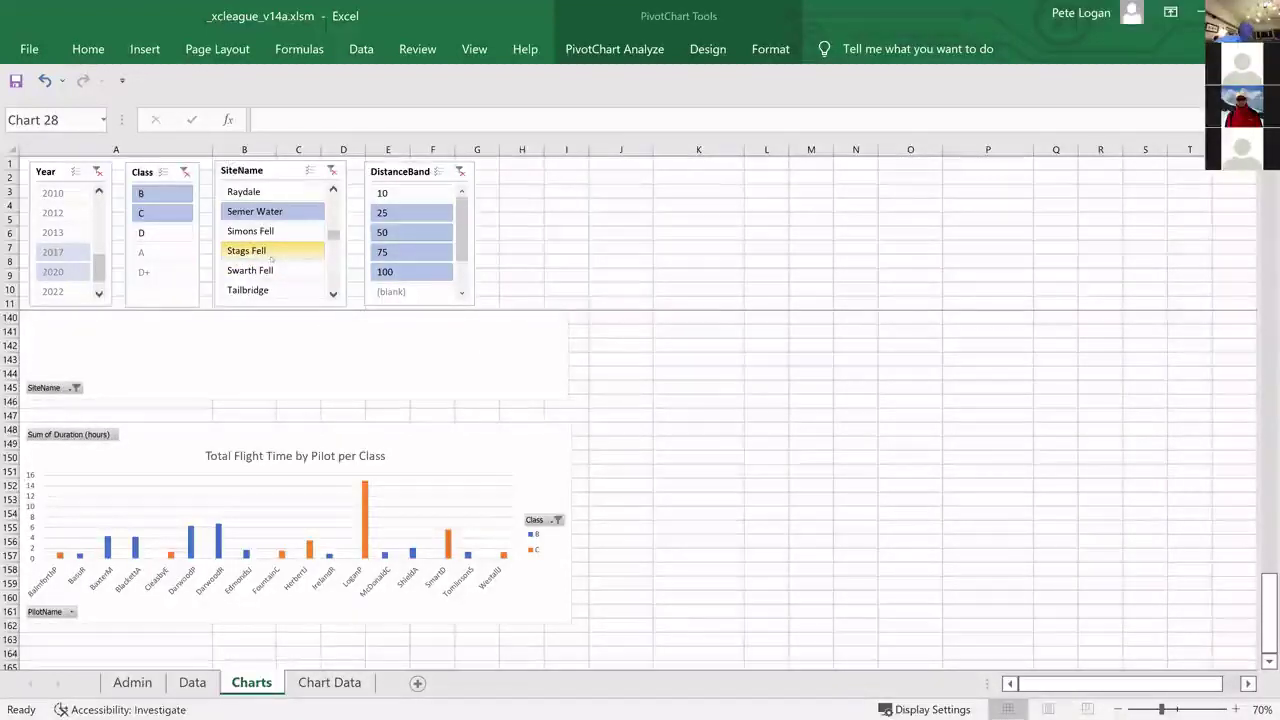
click(322, 297)
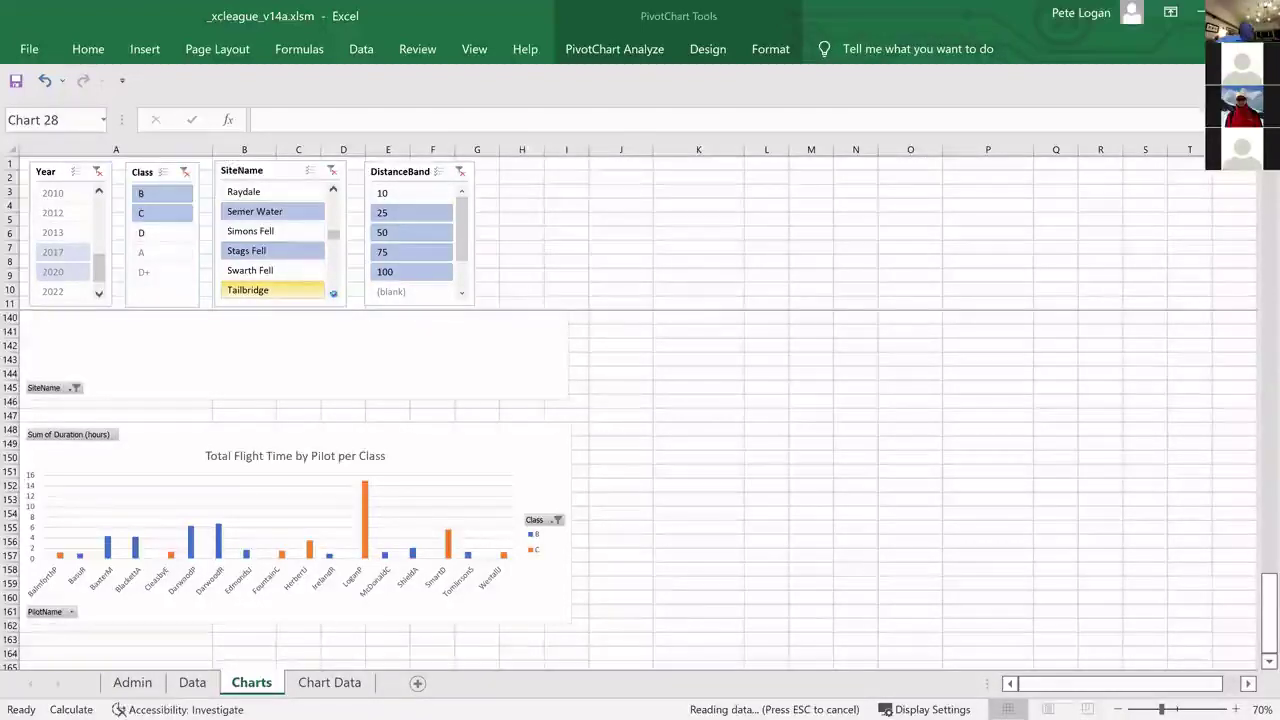
Add Windbank and Wether Fell to the SiteName filter selection
scroll(333, 294, down, 1)
scroll(333, 290, down, 2)
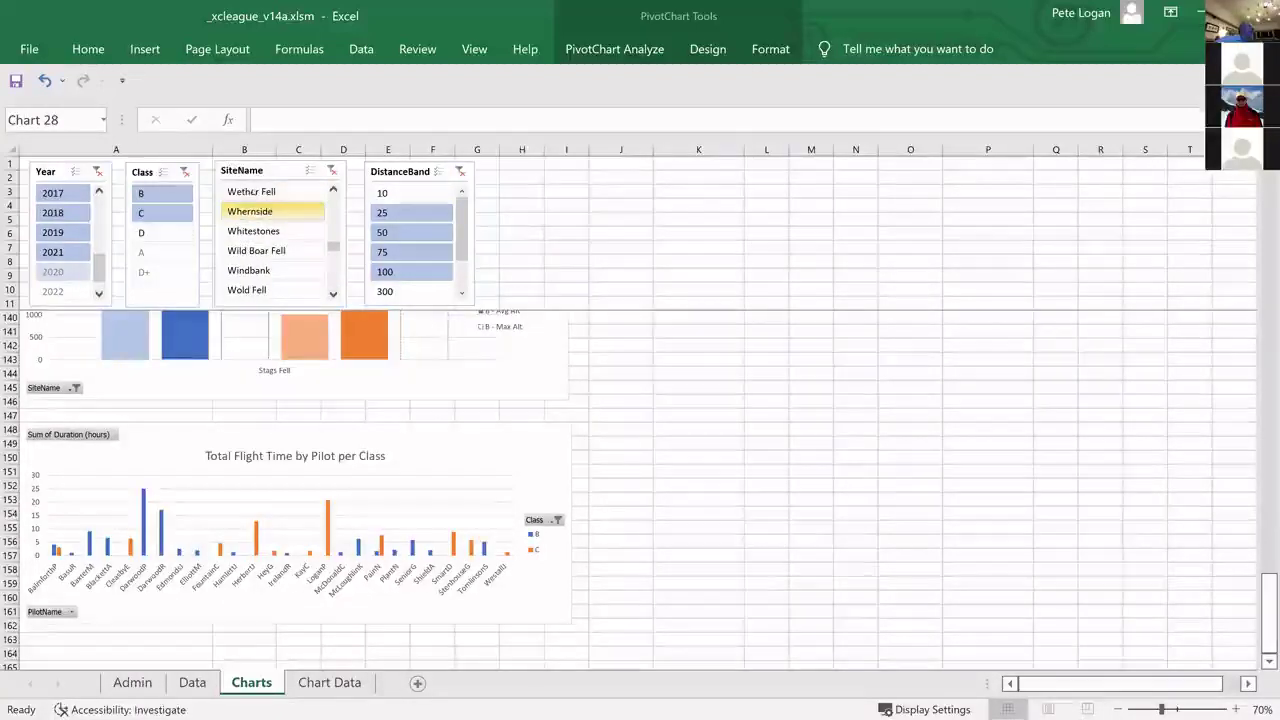
click(260, 191)
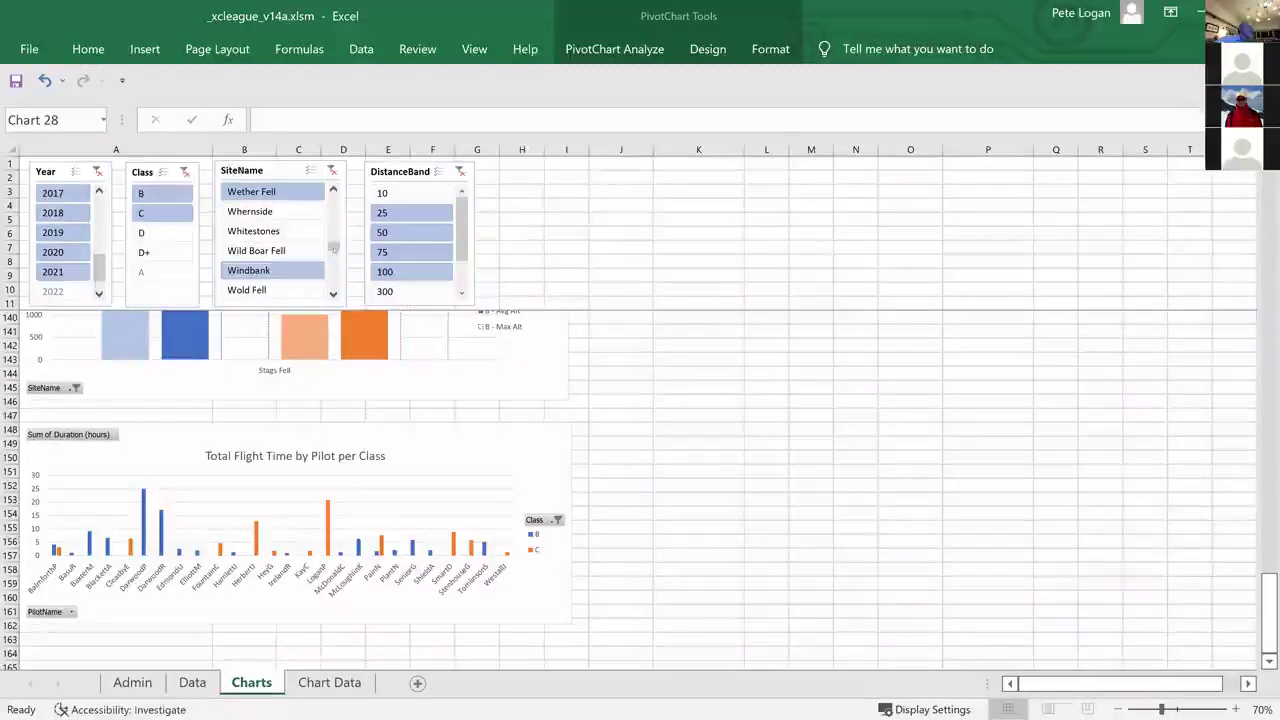
Add Dodd Fell to the SiteName filter selection
scroll(326, 206, up, 5)
scroll(326, 206, up, 5)
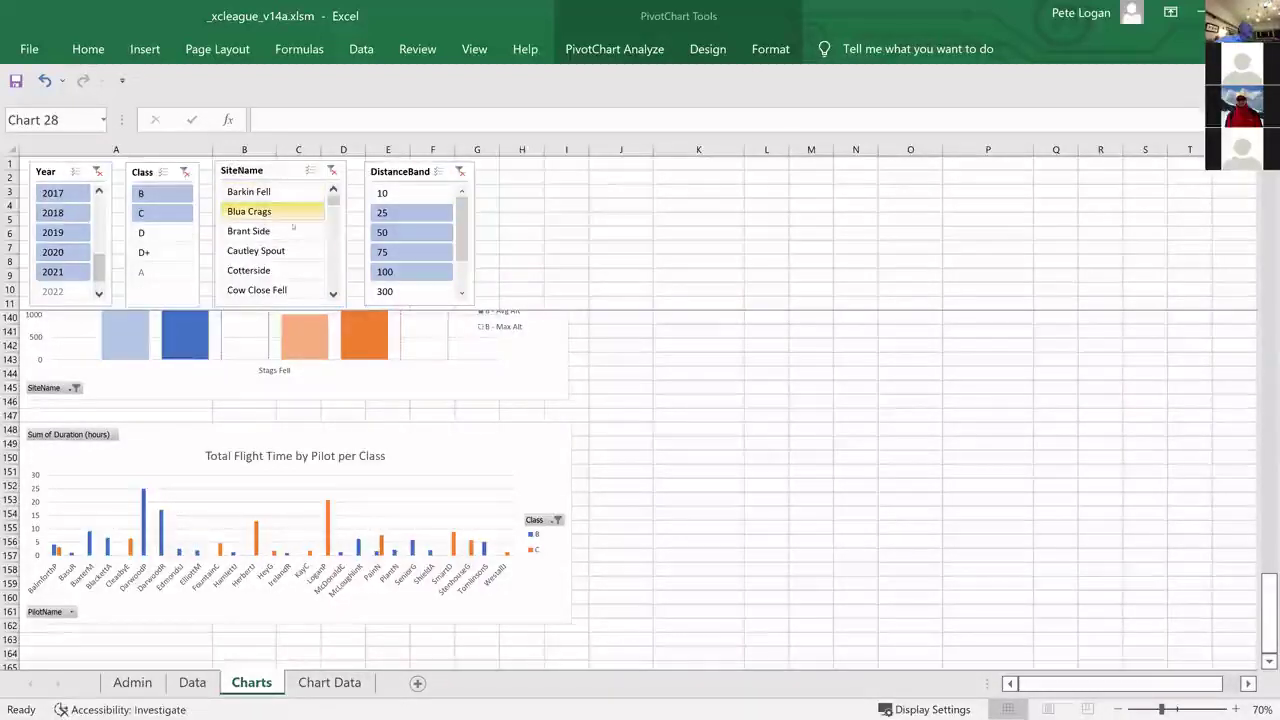
scroll(337, 243, down, 2)
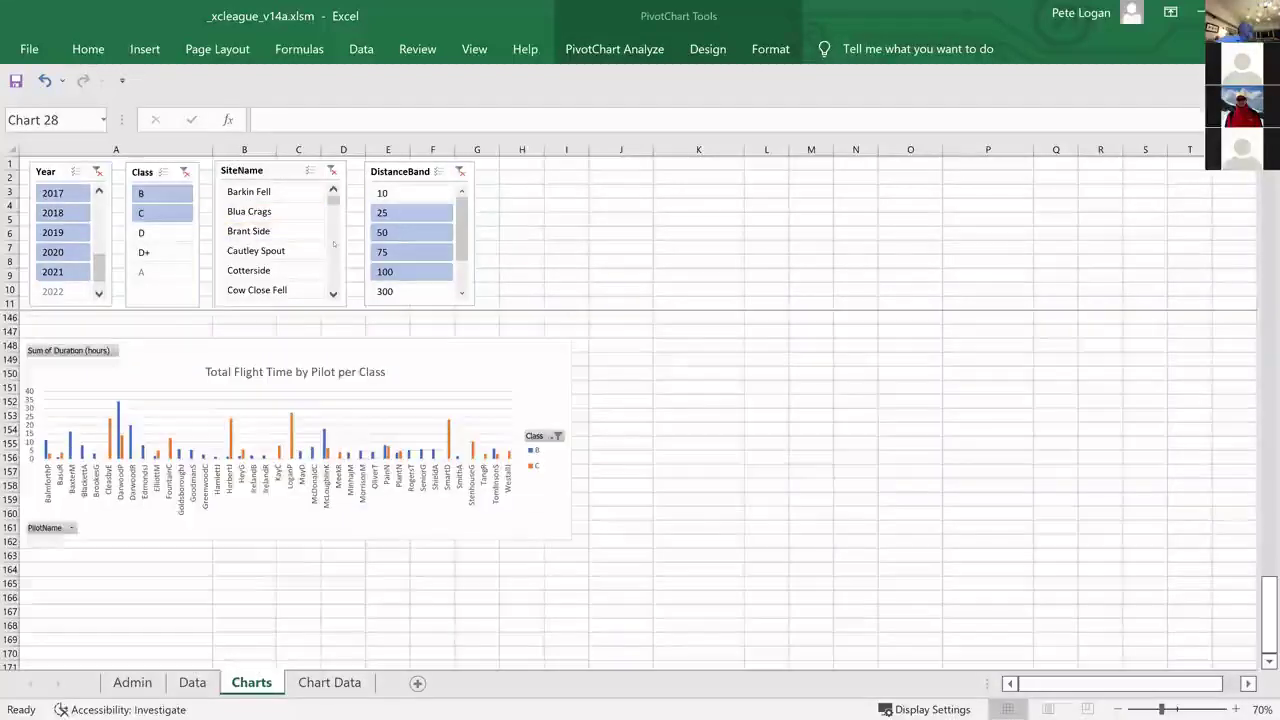
scroll(316, 246, down, 2)
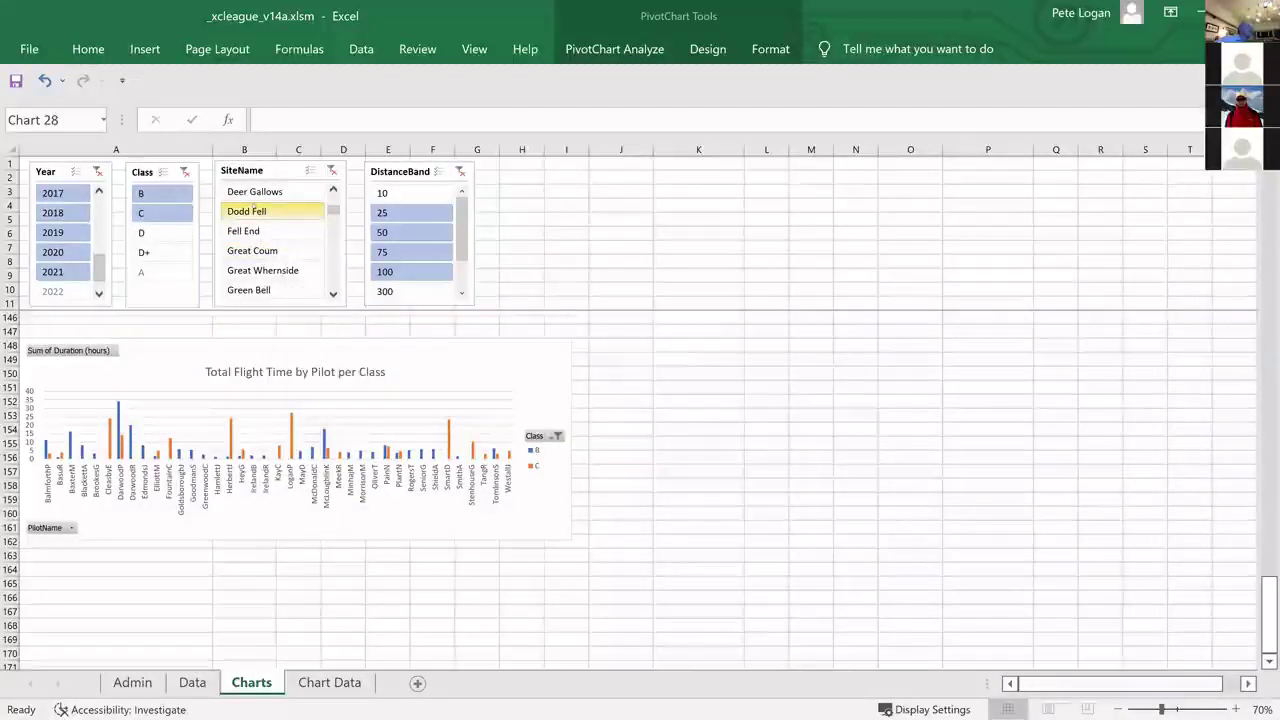
drag(255, 211, 255, 231)
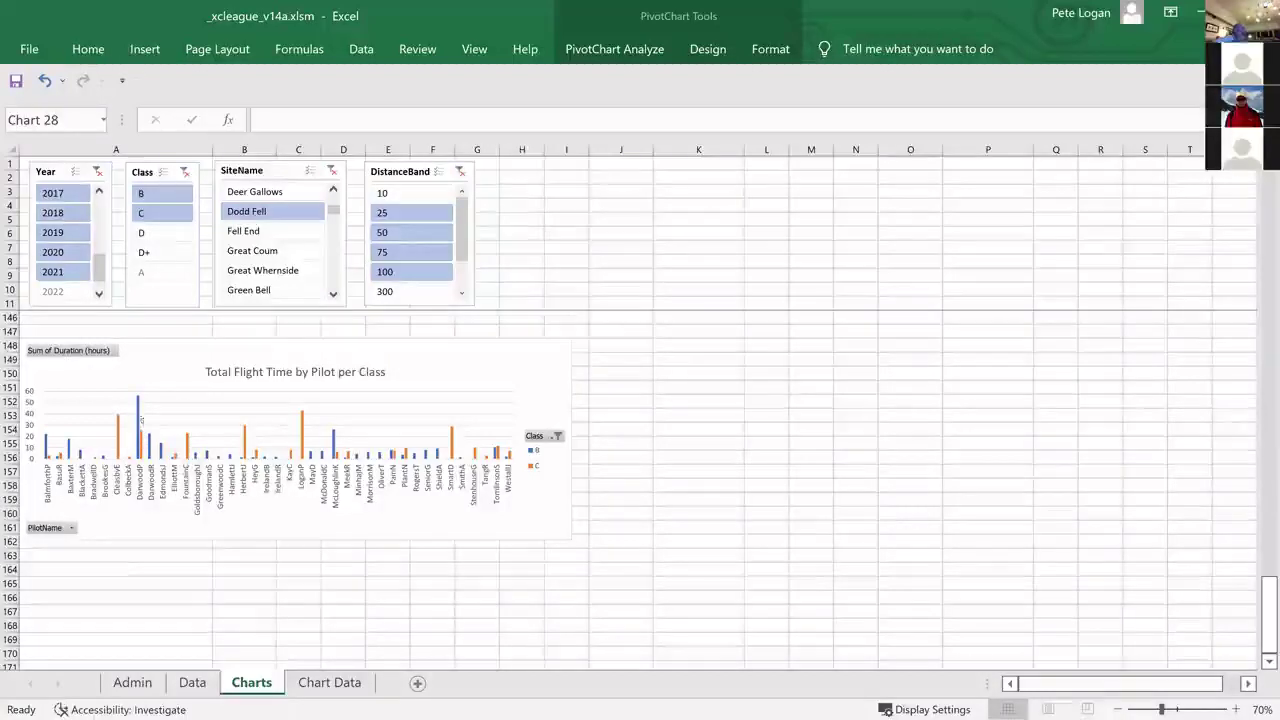
Examine the total flight time per pilot, then review the per-site charts back up to the Average Distance/Flight Count per Start Hour chart
mouse_move(138, 414)
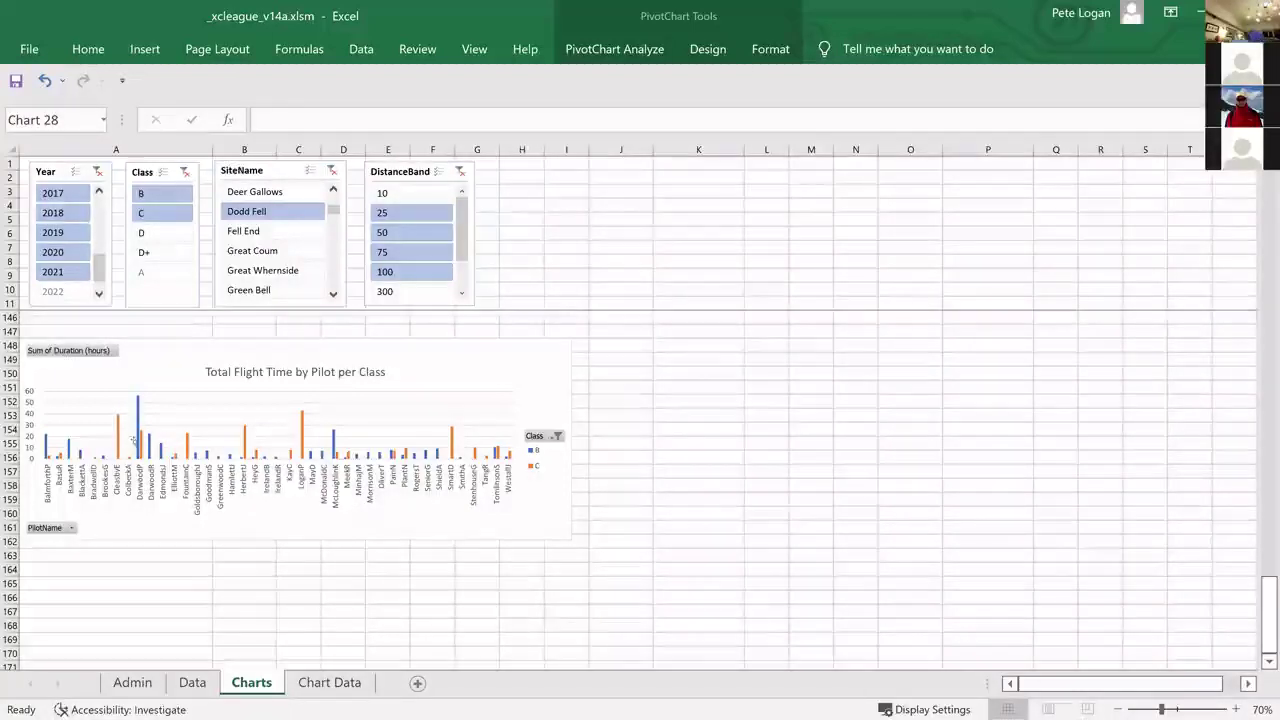
mouse_move(139, 400)
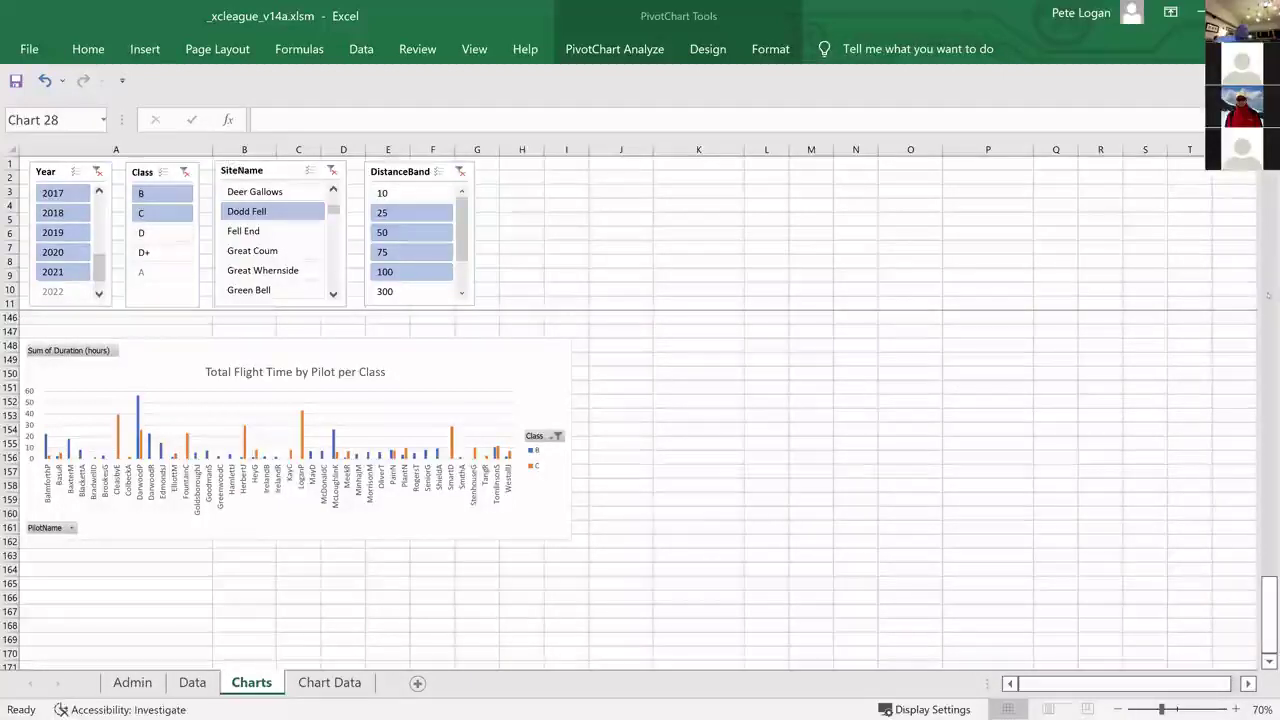
scroll(1270, 296, up, 8)
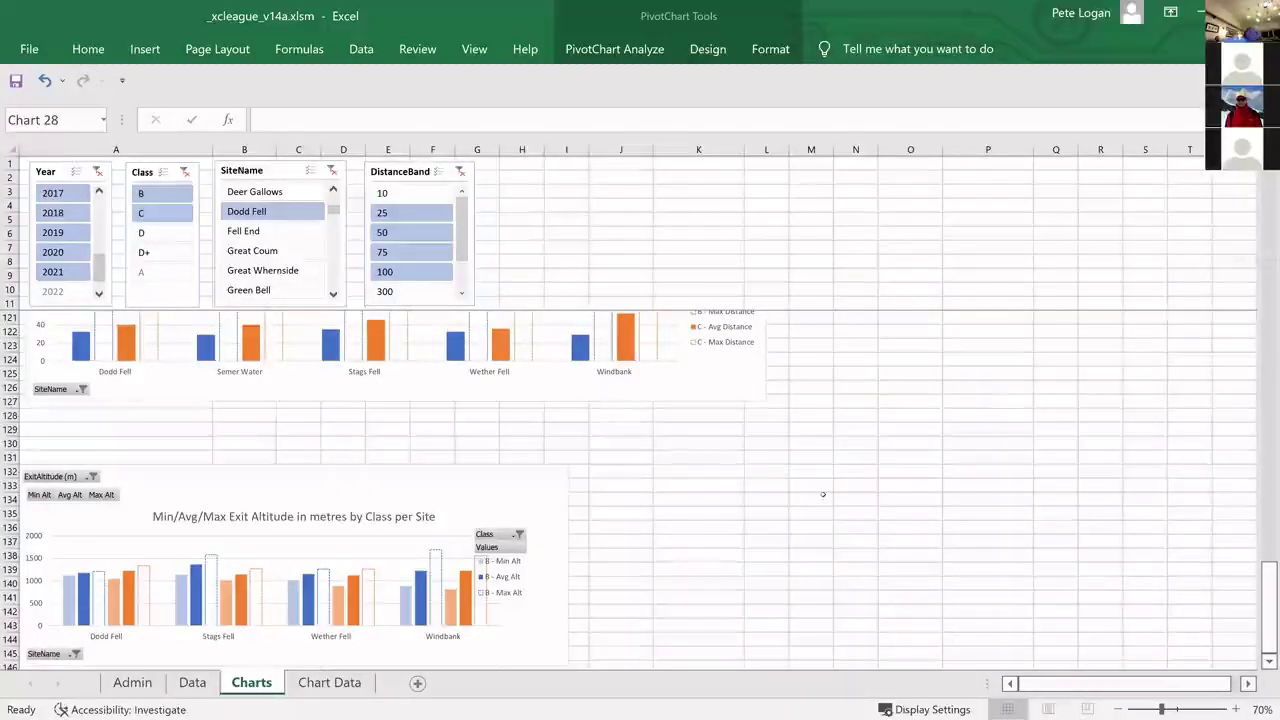
scroll(712, 576, up, 2)
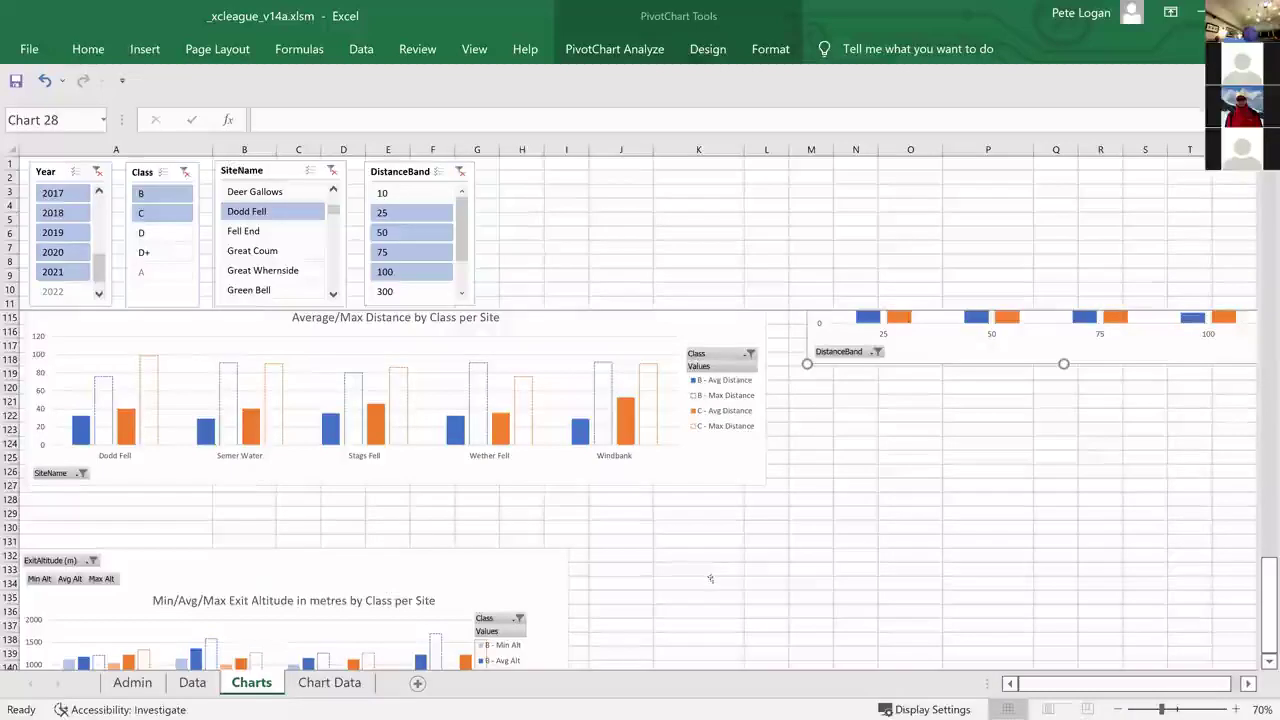
scroll(712, 576, up, 3)
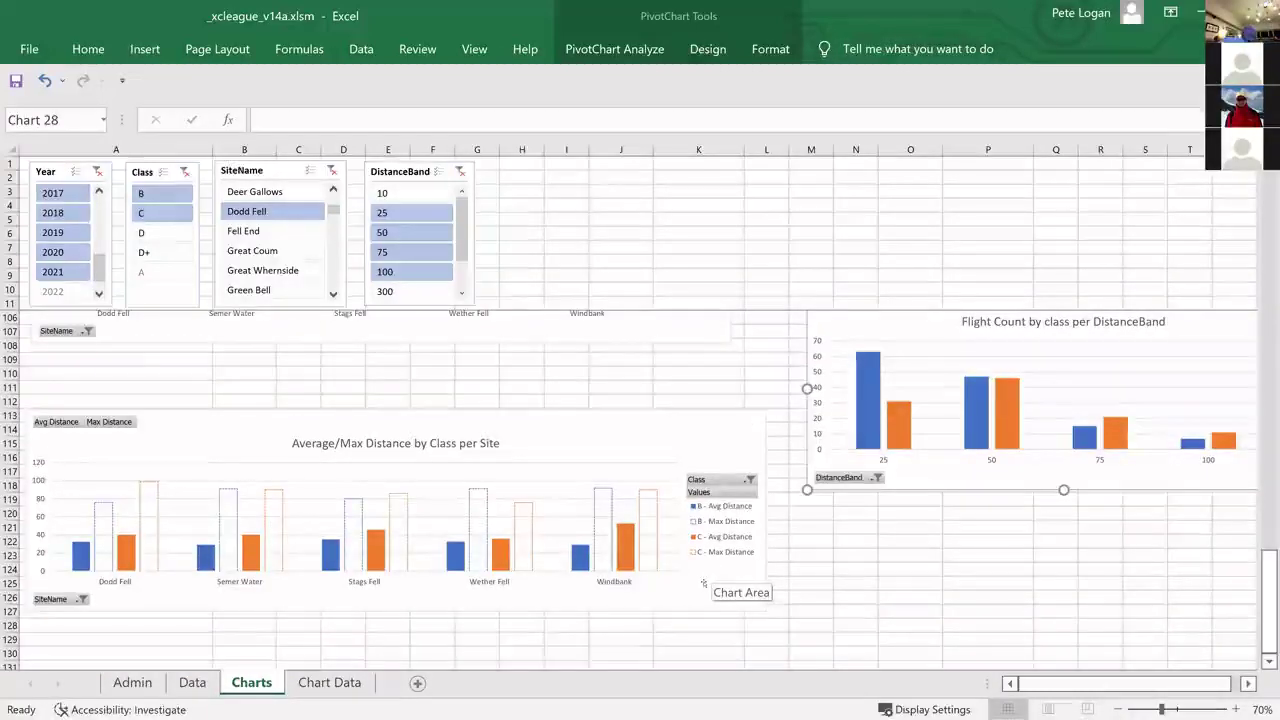
scroll(700, 580, up, 5)
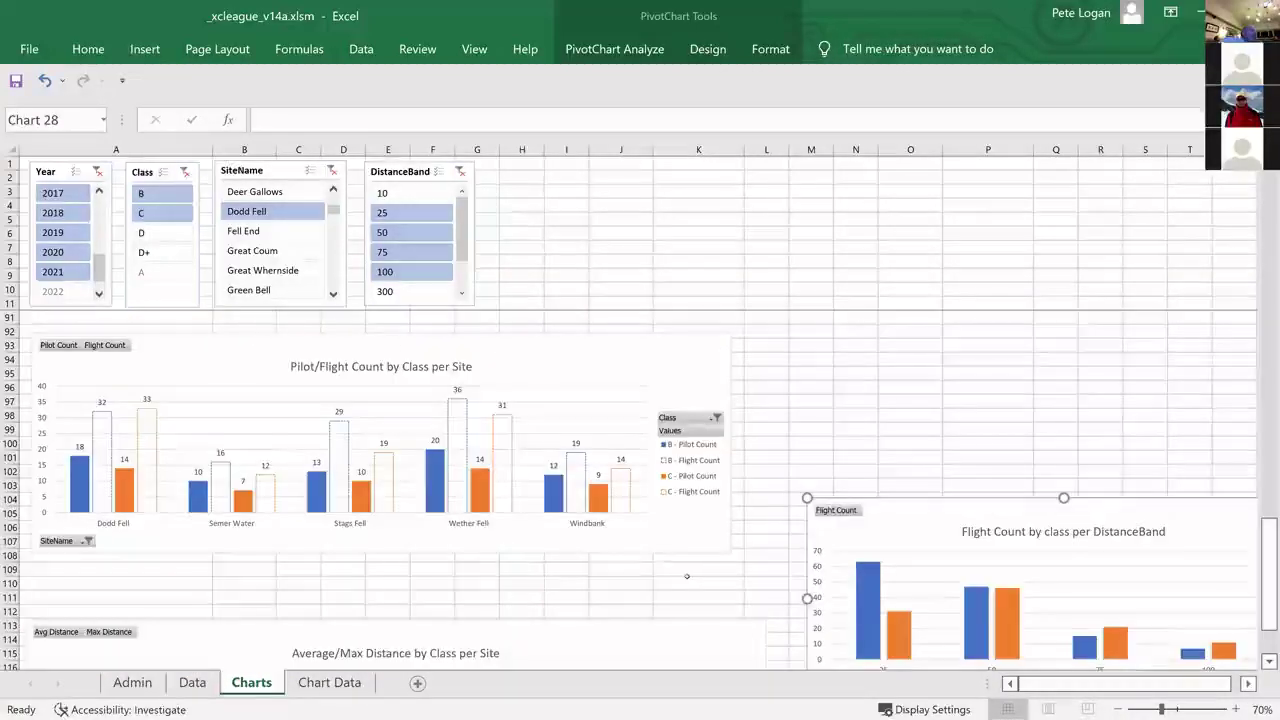
scroll(672, 570, up, 3)
scroll(673, 572, up, 5)
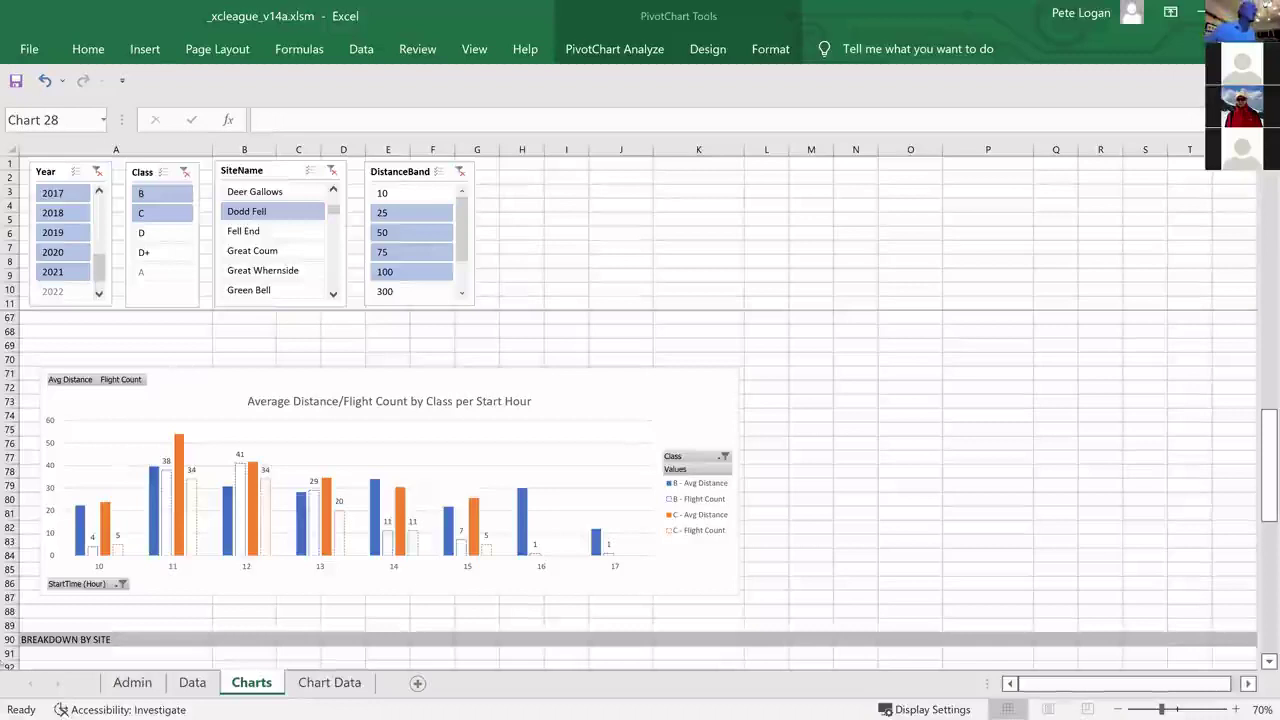
Compare the Average Distance/Flight Count by Class per Start Hour chart for distance bands 75, 100 and 50 individually, finishing on 50
click(422, 253)
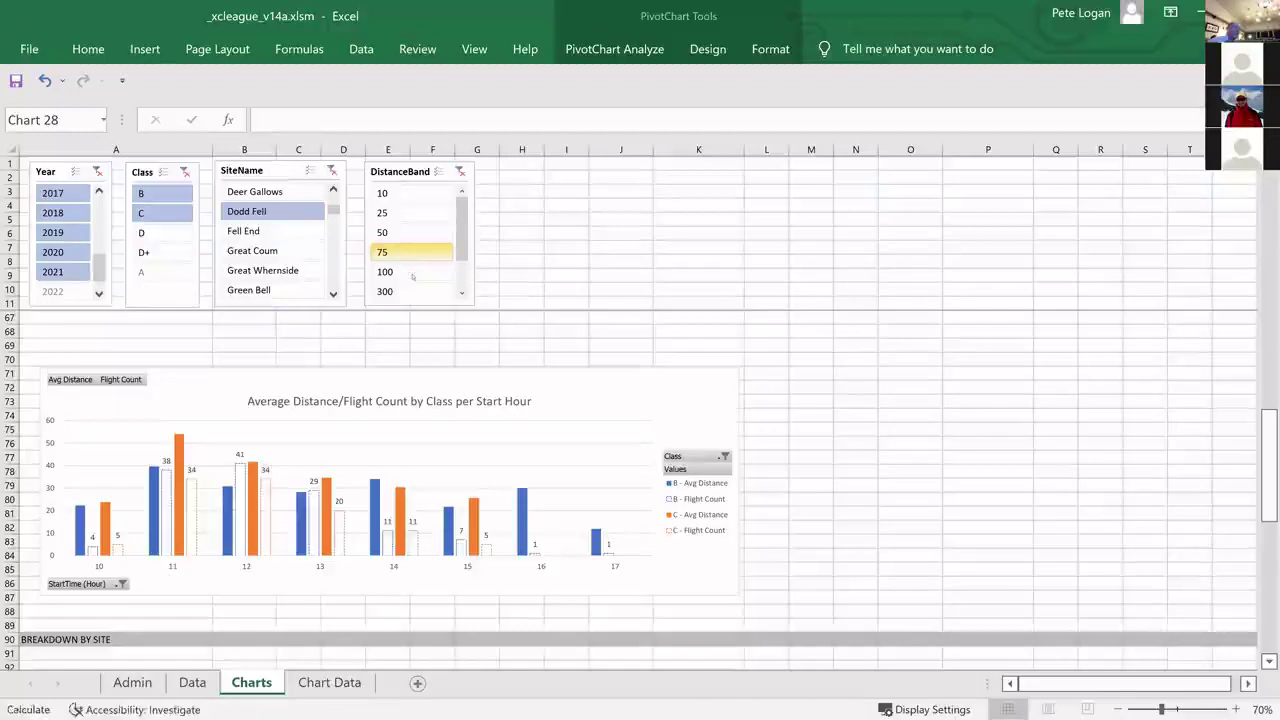
click(411, 272)
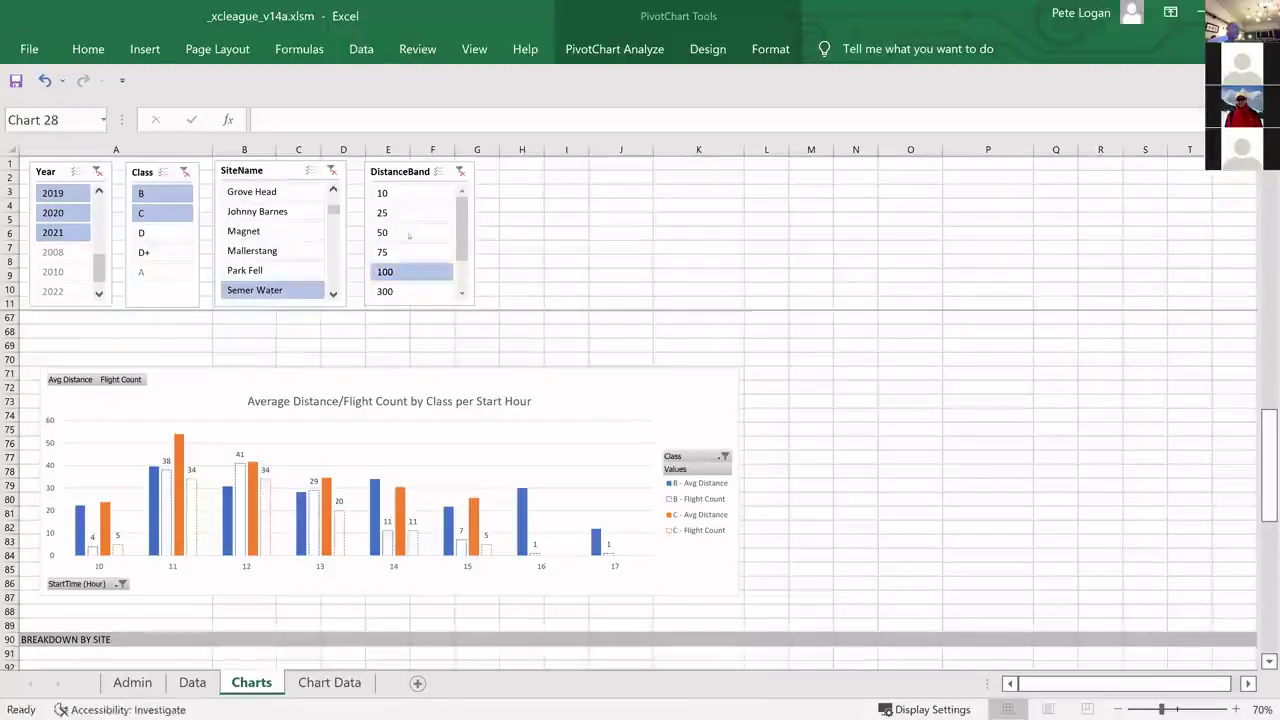
click(407, 232)
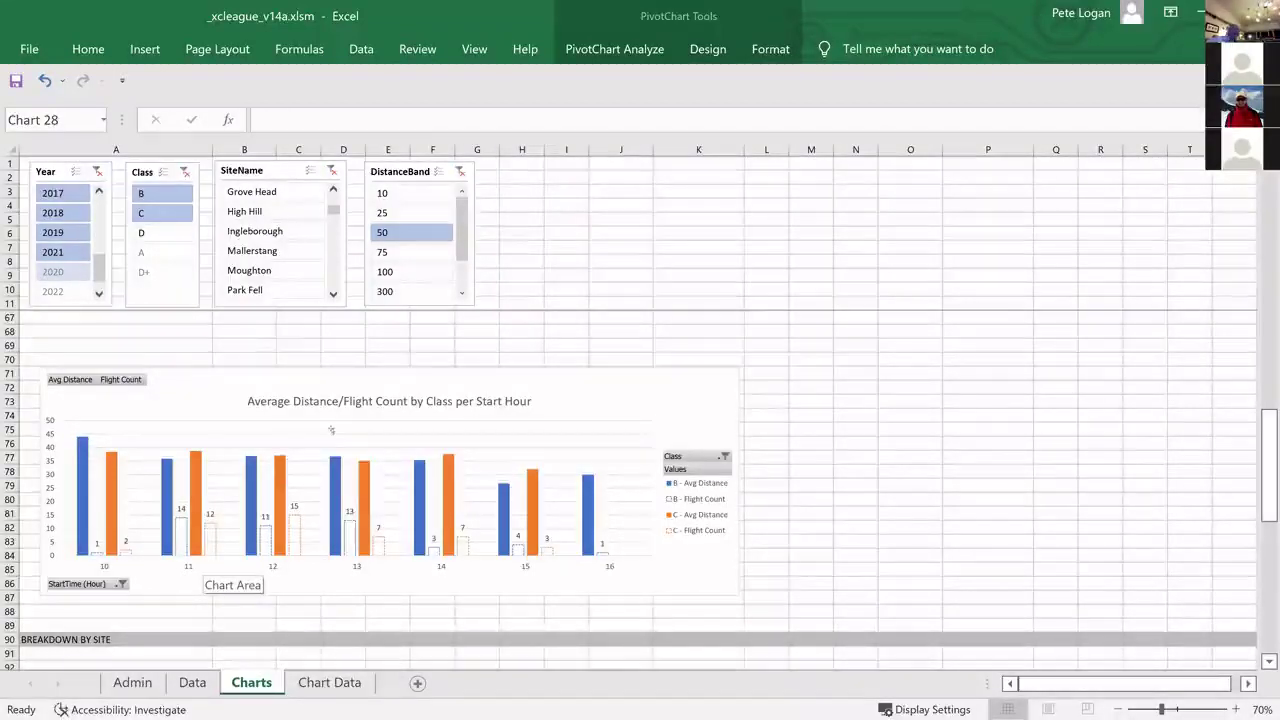
Filter the Flight Count by Class per Month/DistanceBand chart to distance band 25, extending the selection through 100
scroll(859, 435, up, 1)
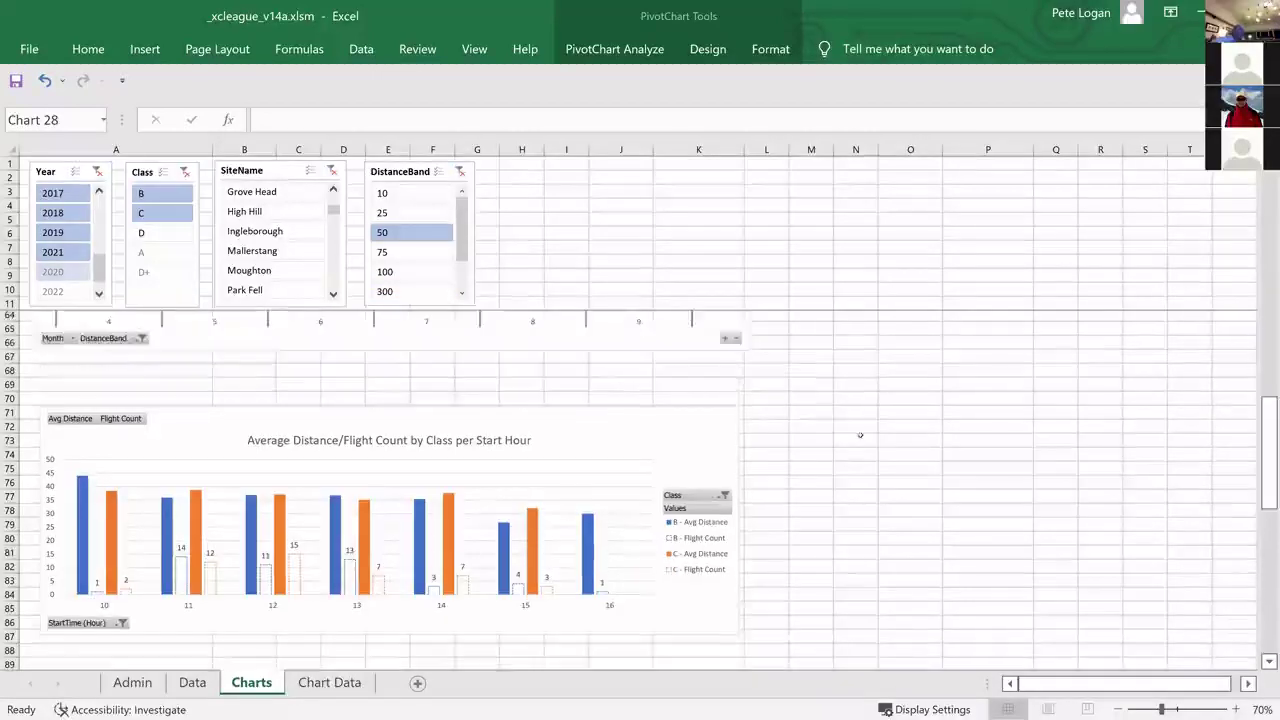
scroll(859, 435, up, 8)
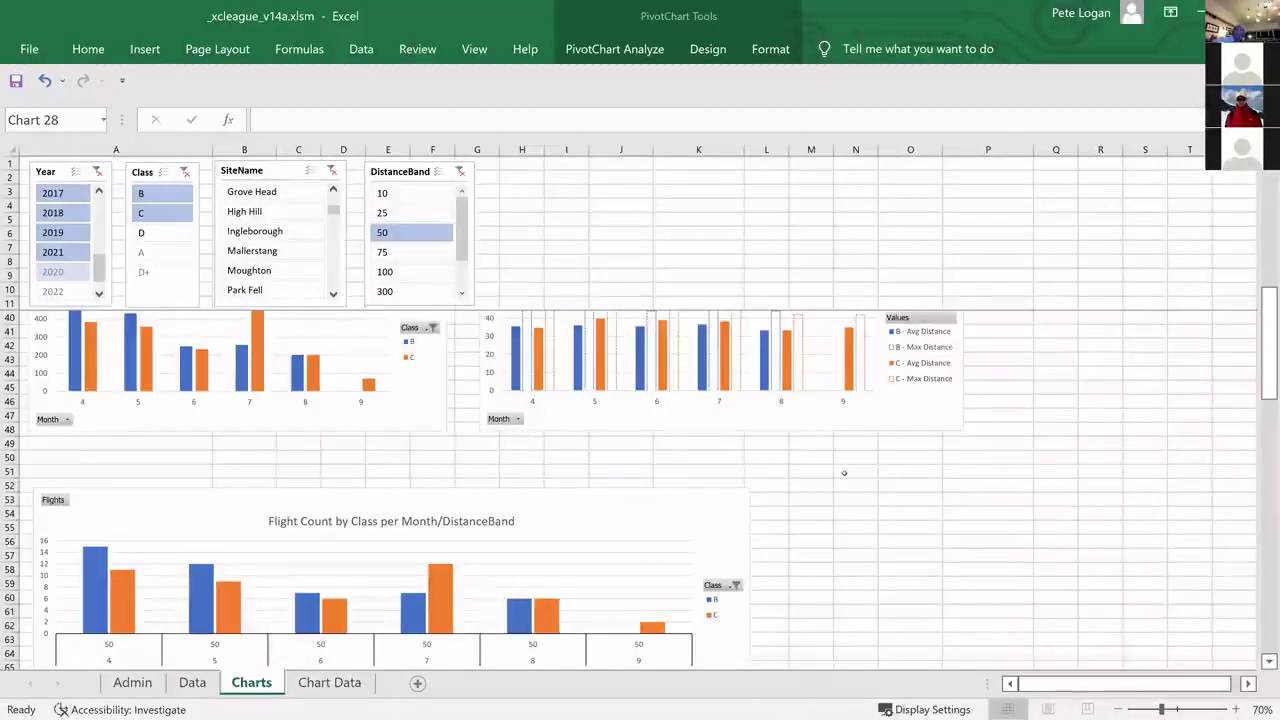
scroll(844, 473, down, 3)
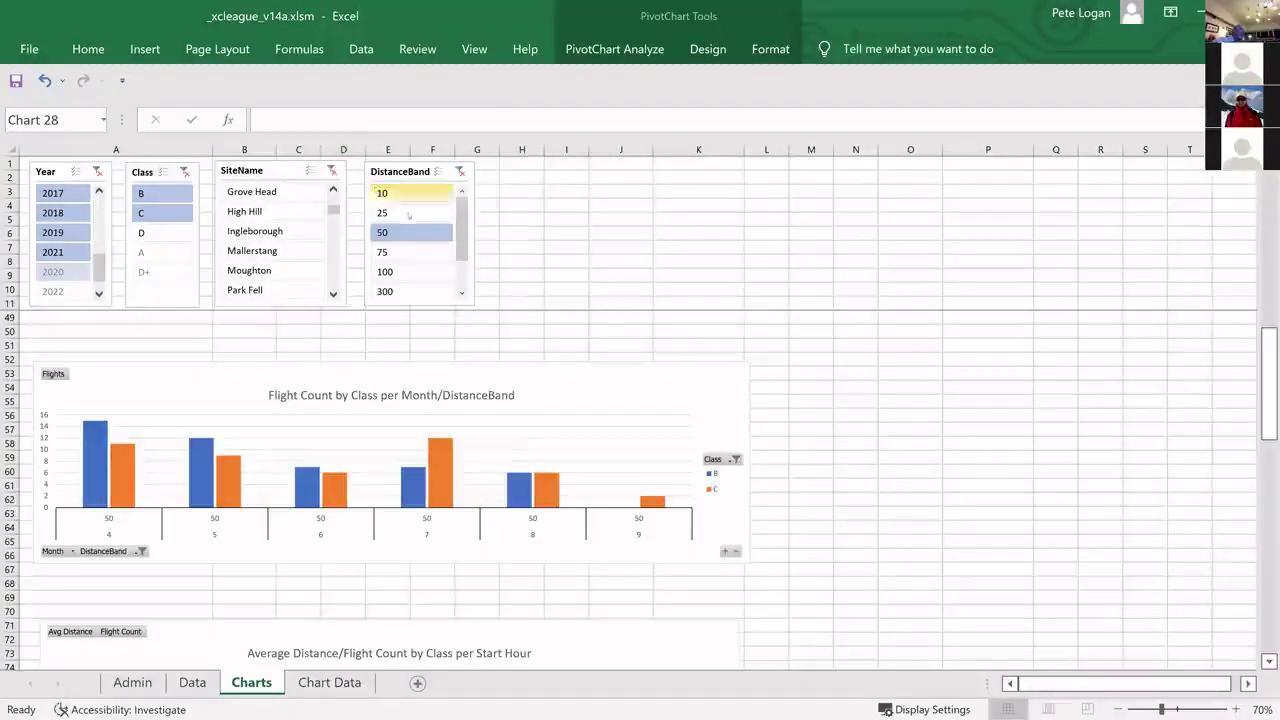
click(404, 215)
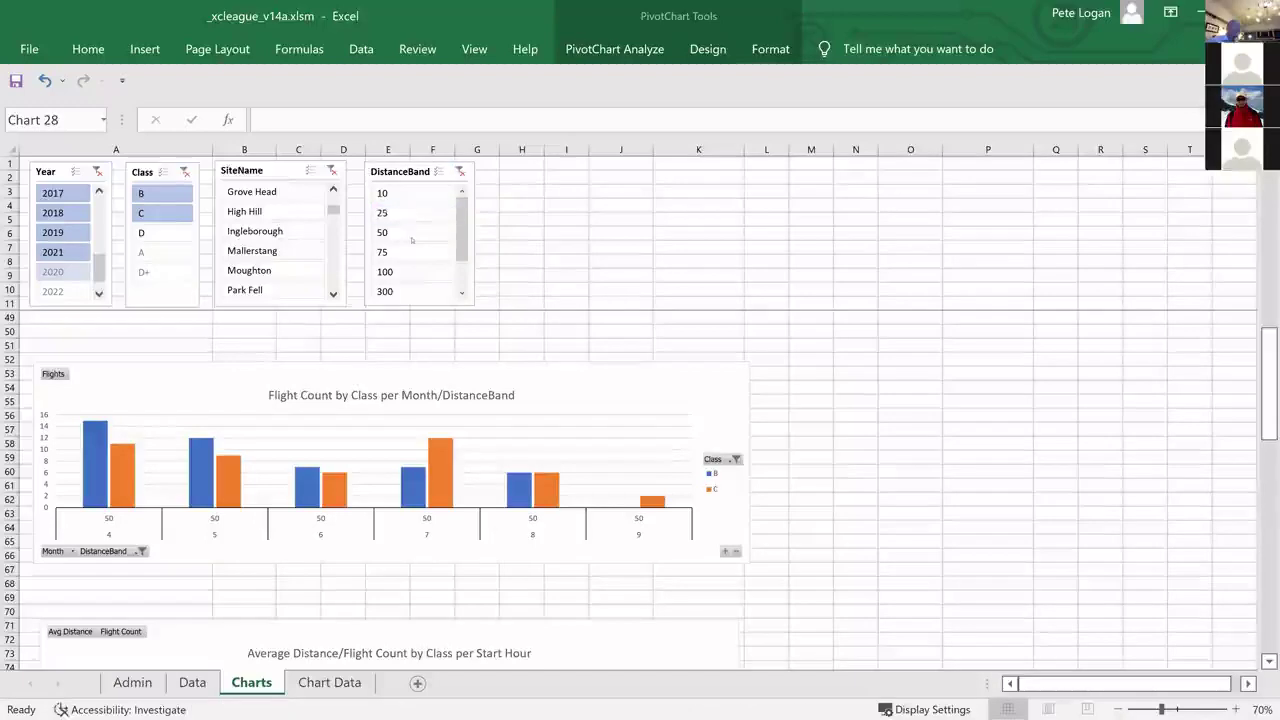
shift+click(412, 255)
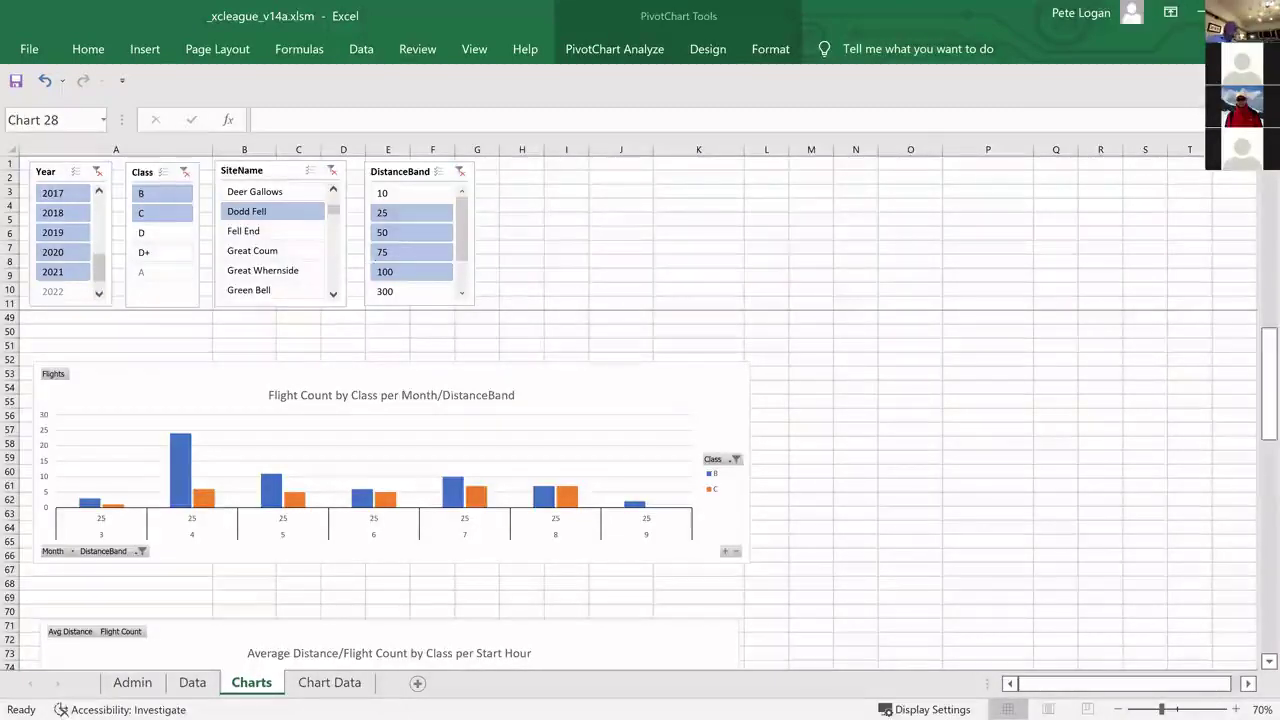
Compare the monthly flight counts for distance bands 100, 50 and 75 individually, finishing on 75 with the slicer deselected
click(400, 272)
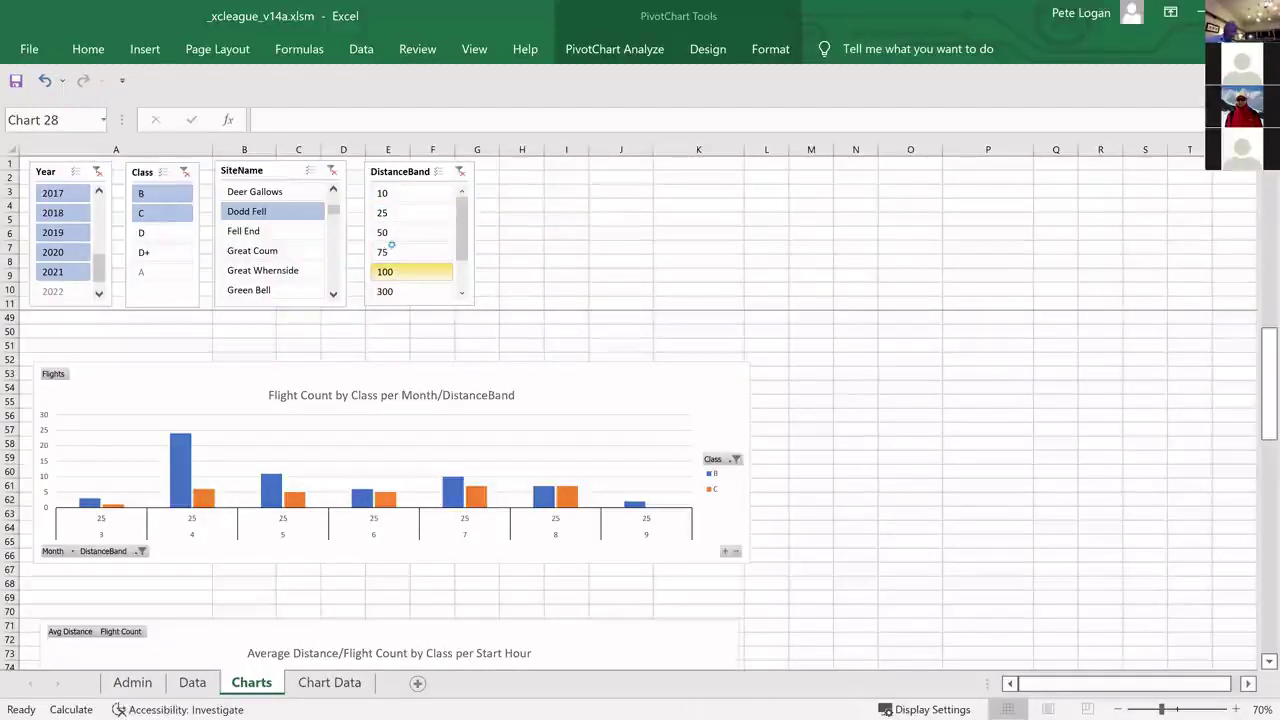
click(400, 232)
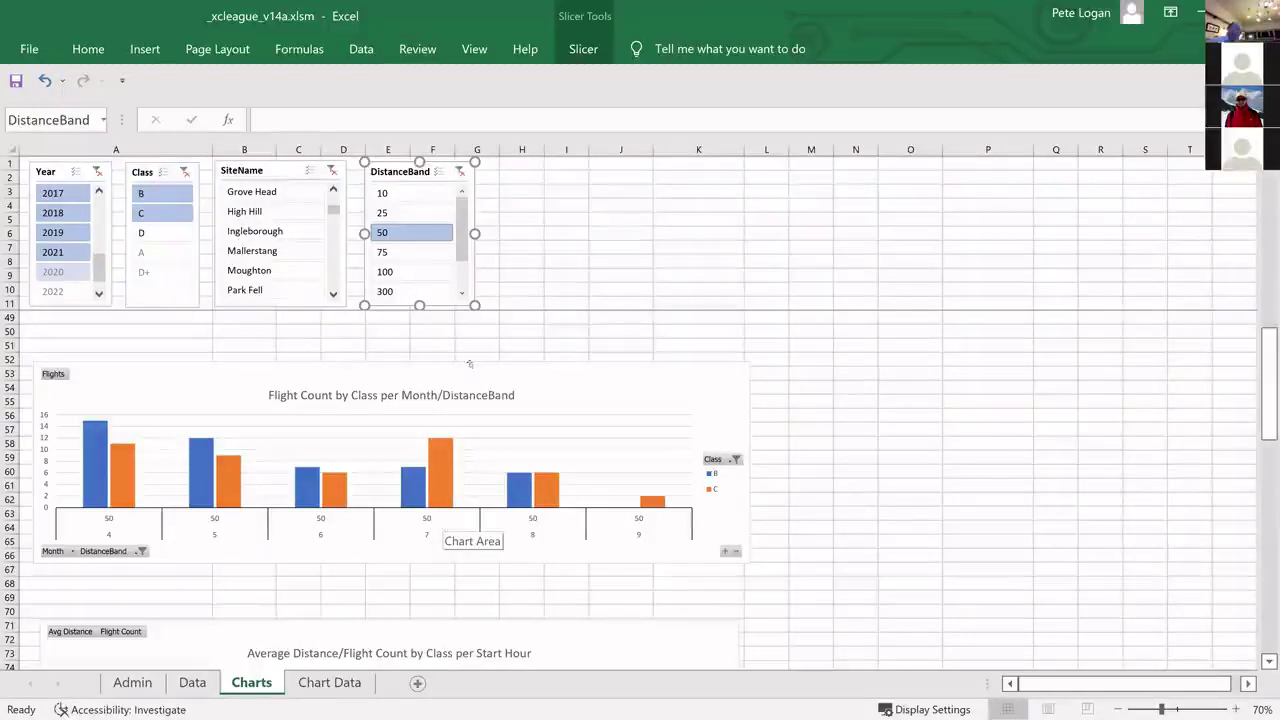
click(403, 251)
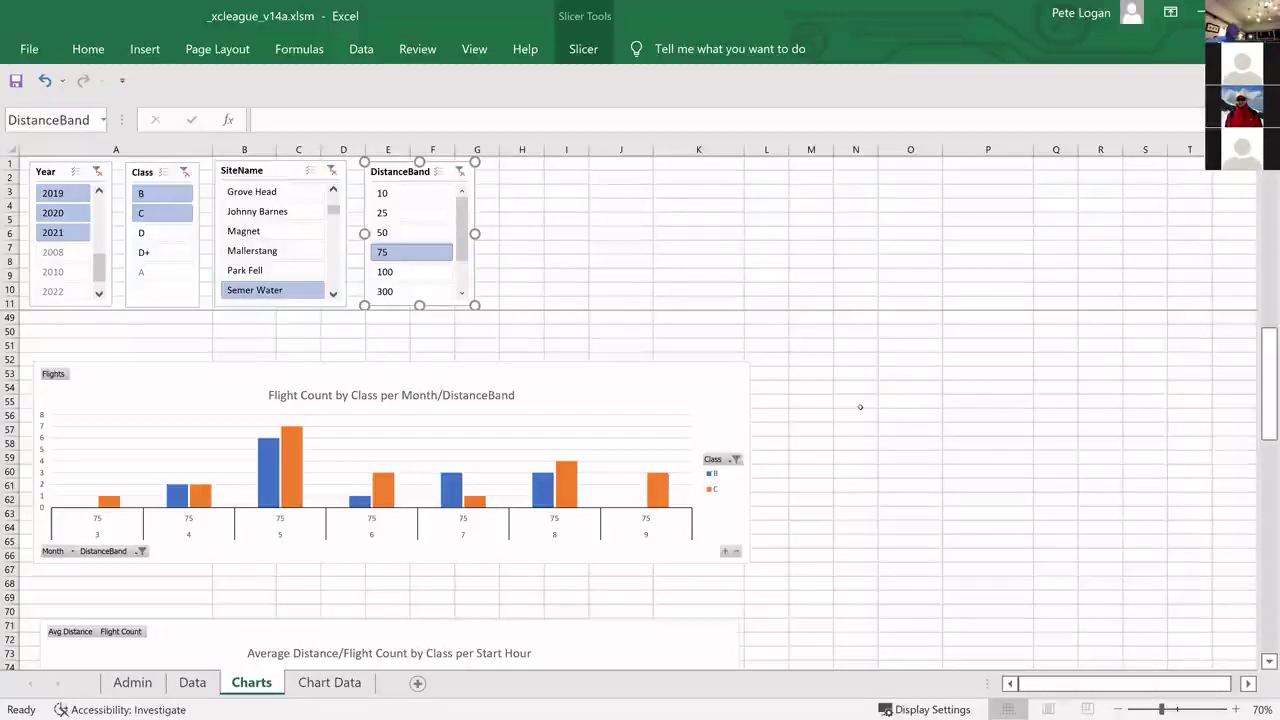
click(911, 394)
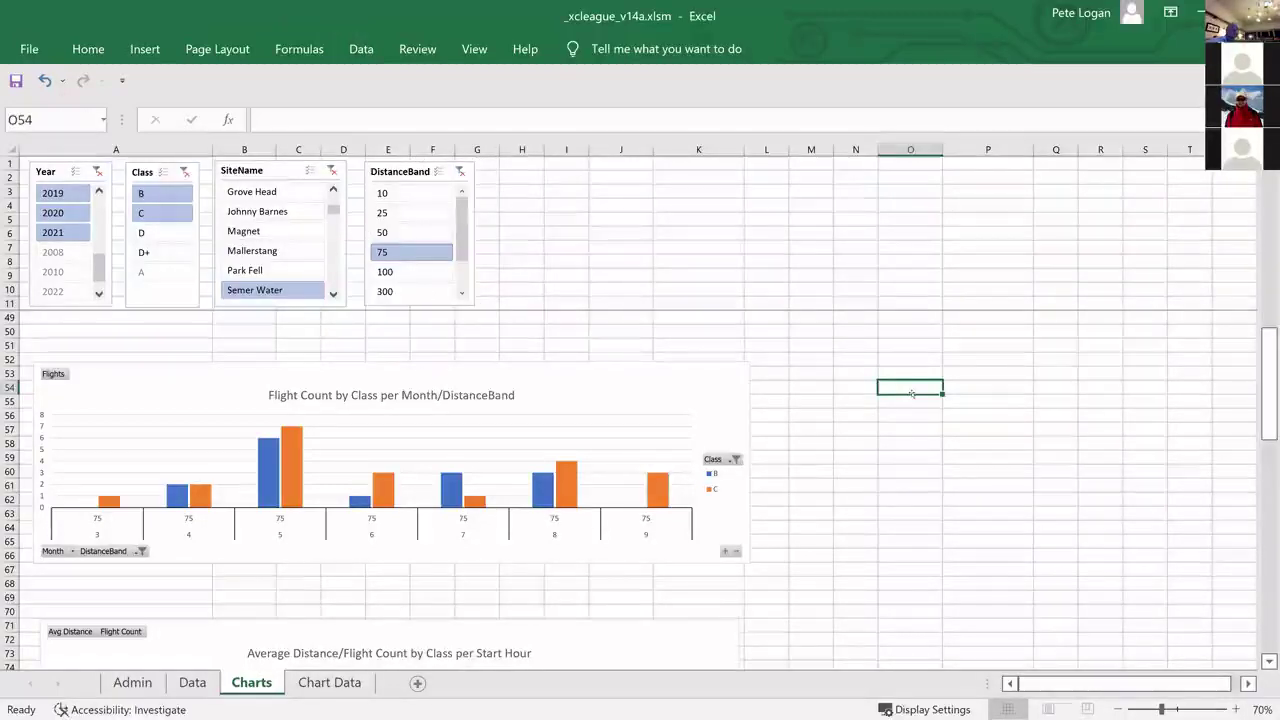
Extend the DistanceBand filter to 25, 50 and 75 and review the distance and pilot/flight count charts in the By Month section
scroll(915, 400, up, 3)
scroll(919, 406, up, 4)
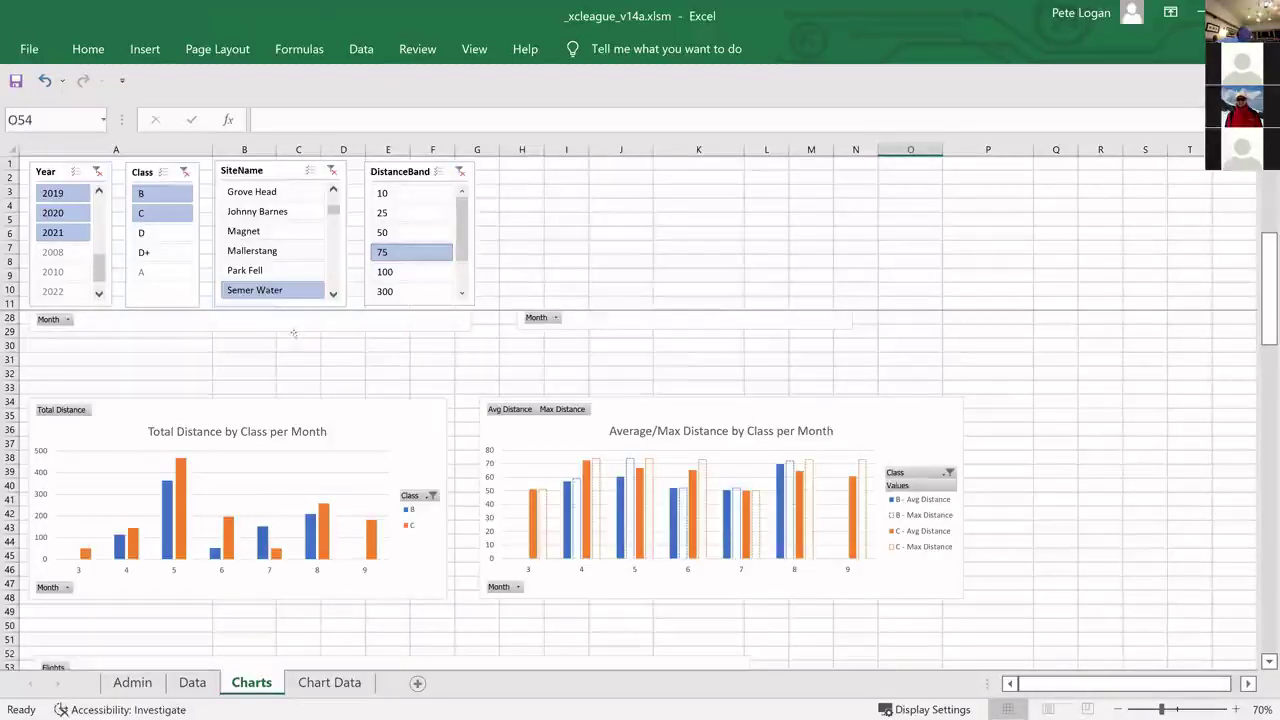
shift+click(410, 212)
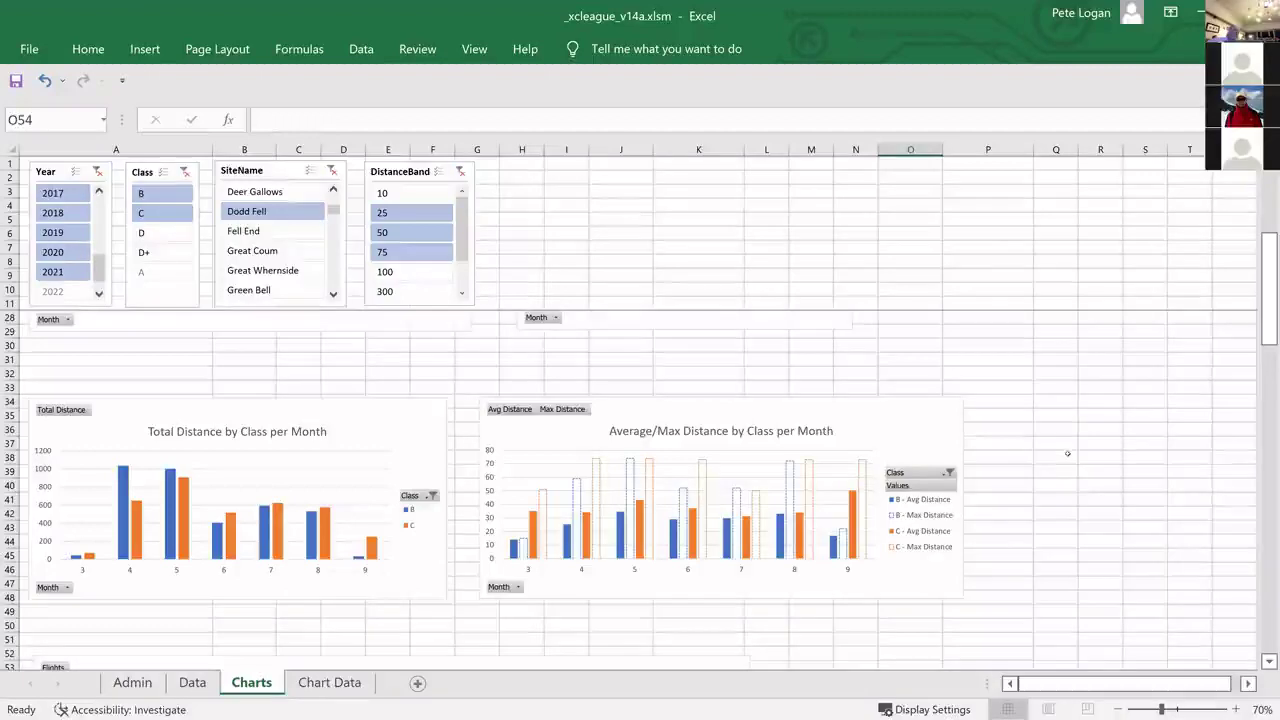
scroll(1068, 455, up, 5)
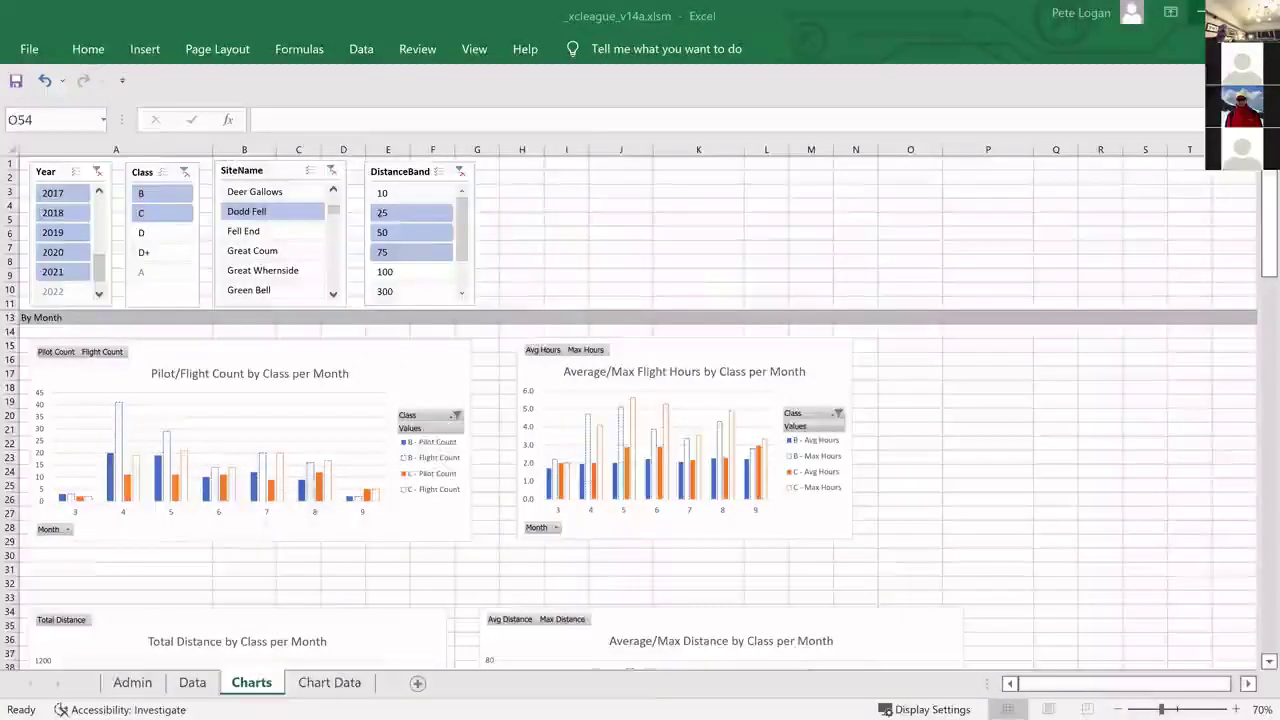
Switch to Google Earth Pro and resize its window over the Windbank June '22 Analysis slide
key(alt+Tab)
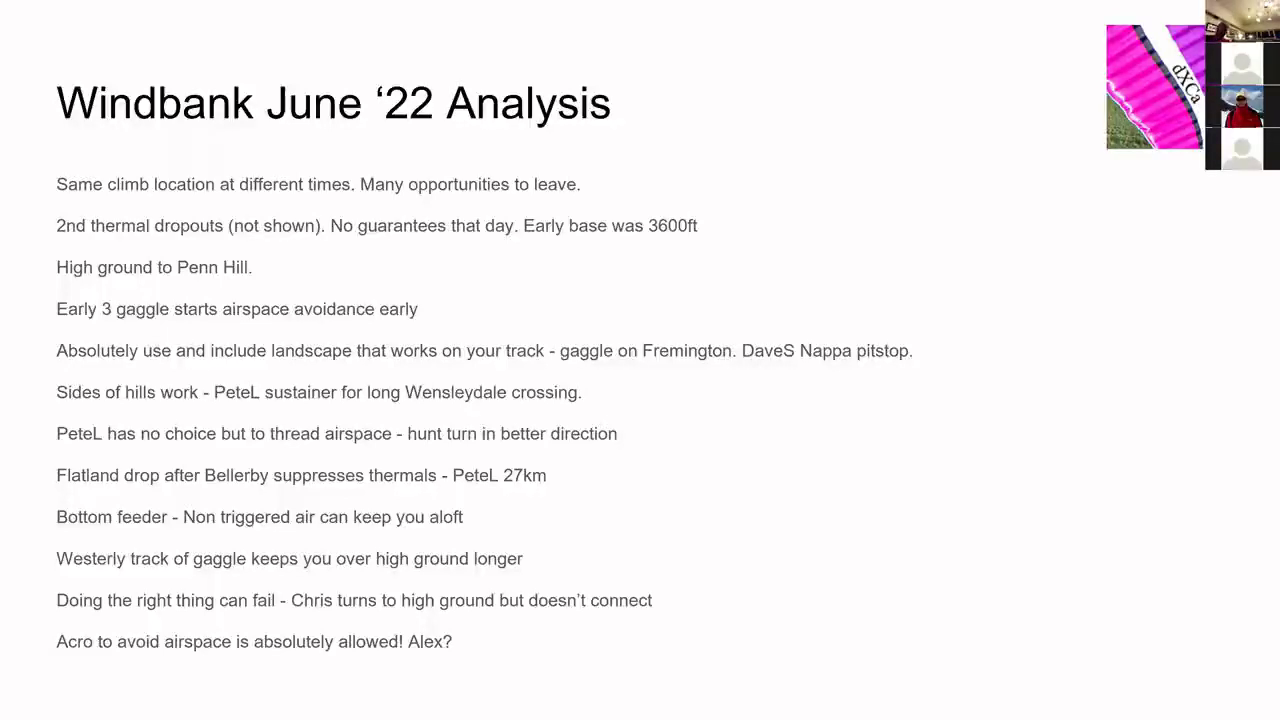
key(alt+Tab)
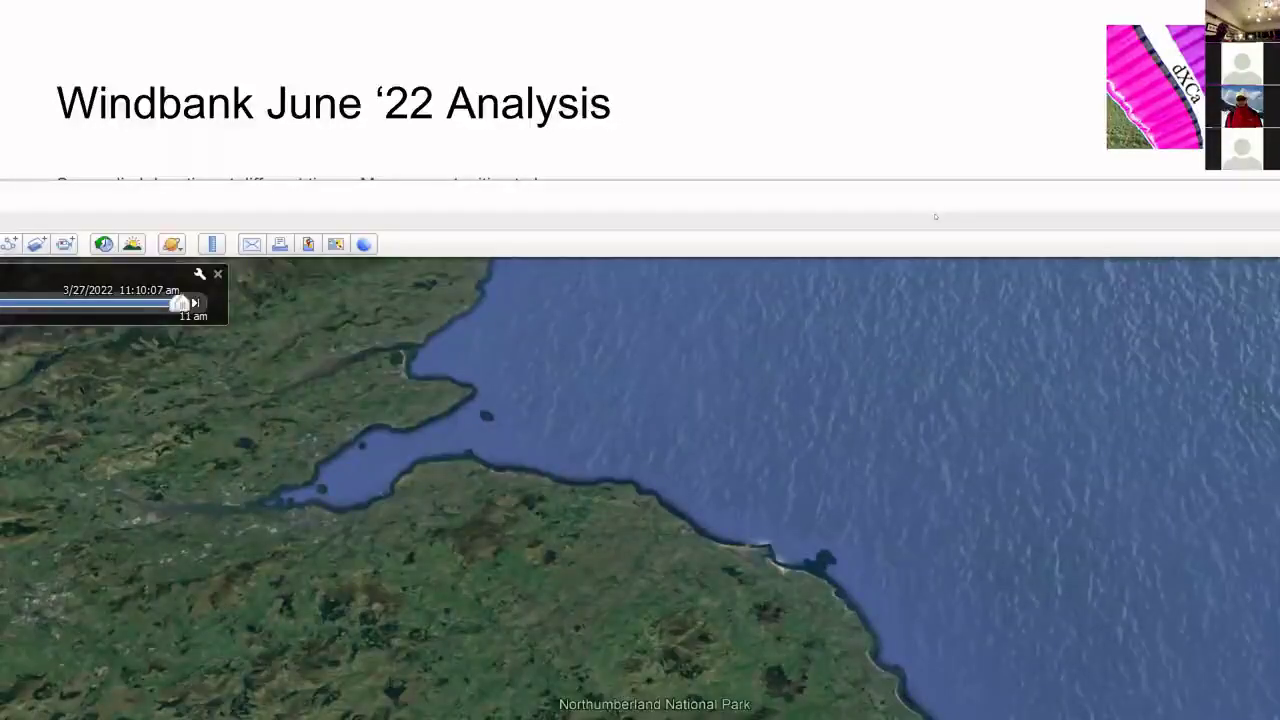
double_click(936, 216)
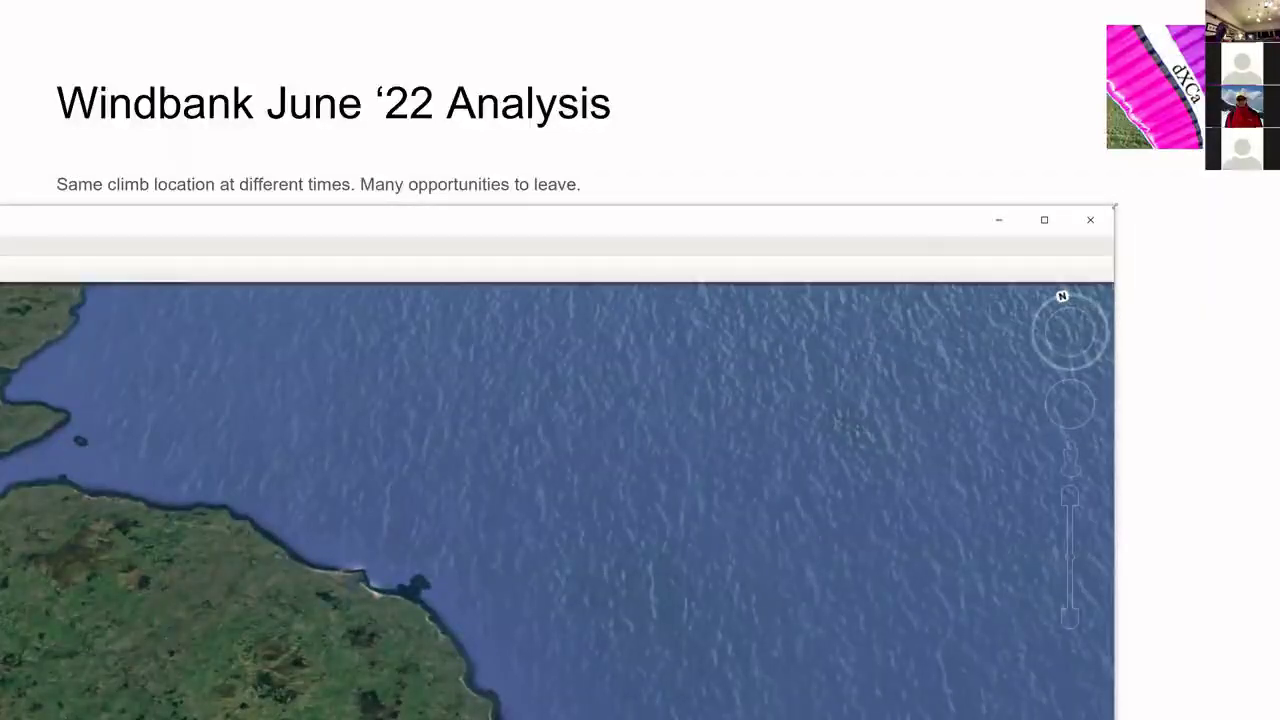
drag(1114, 207, 681, 459)
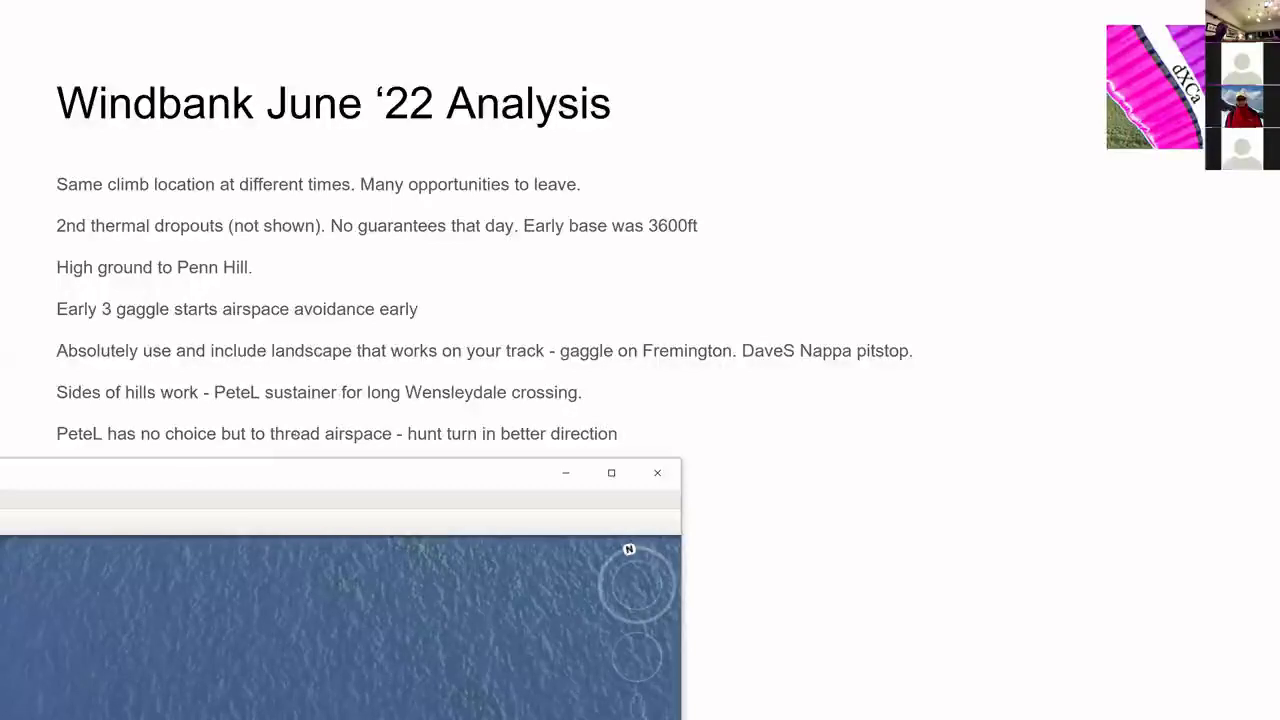
drag(681, 459, 1271, 172)
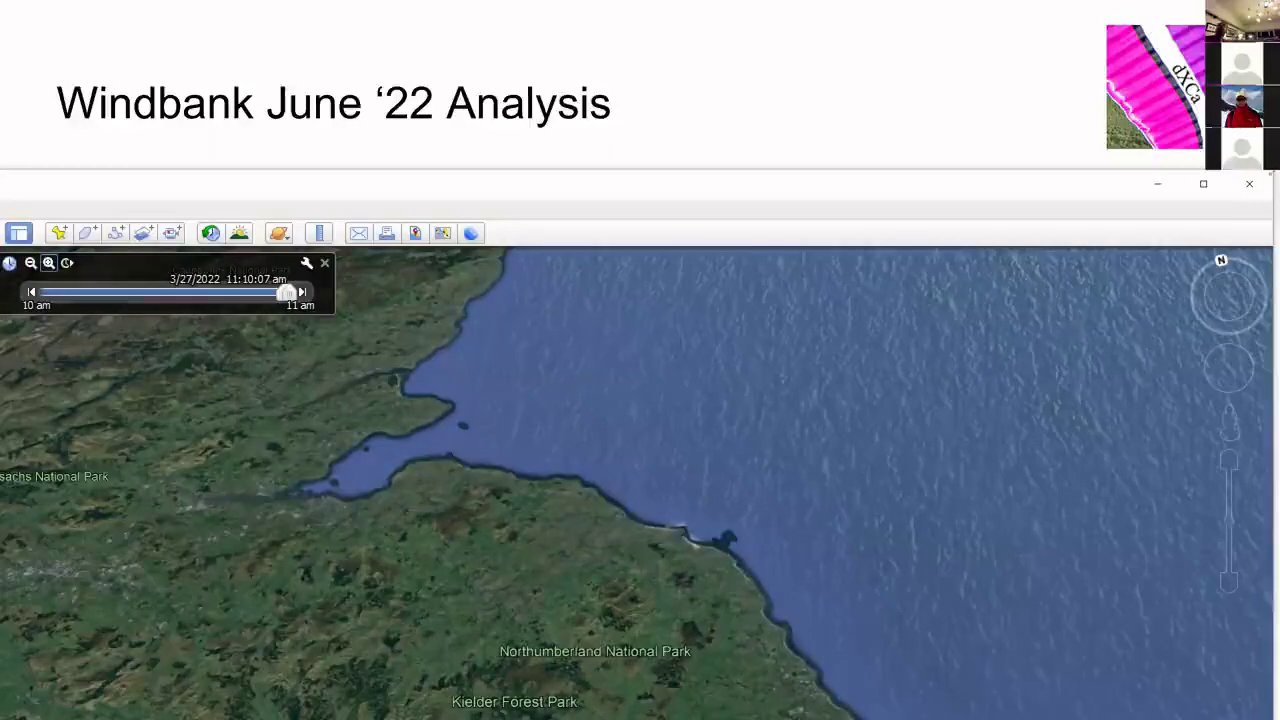
Reposition the Google Earth Pro window over the slide, with its title bar and Places list within the screen
drag(727, 178, 672, 309)
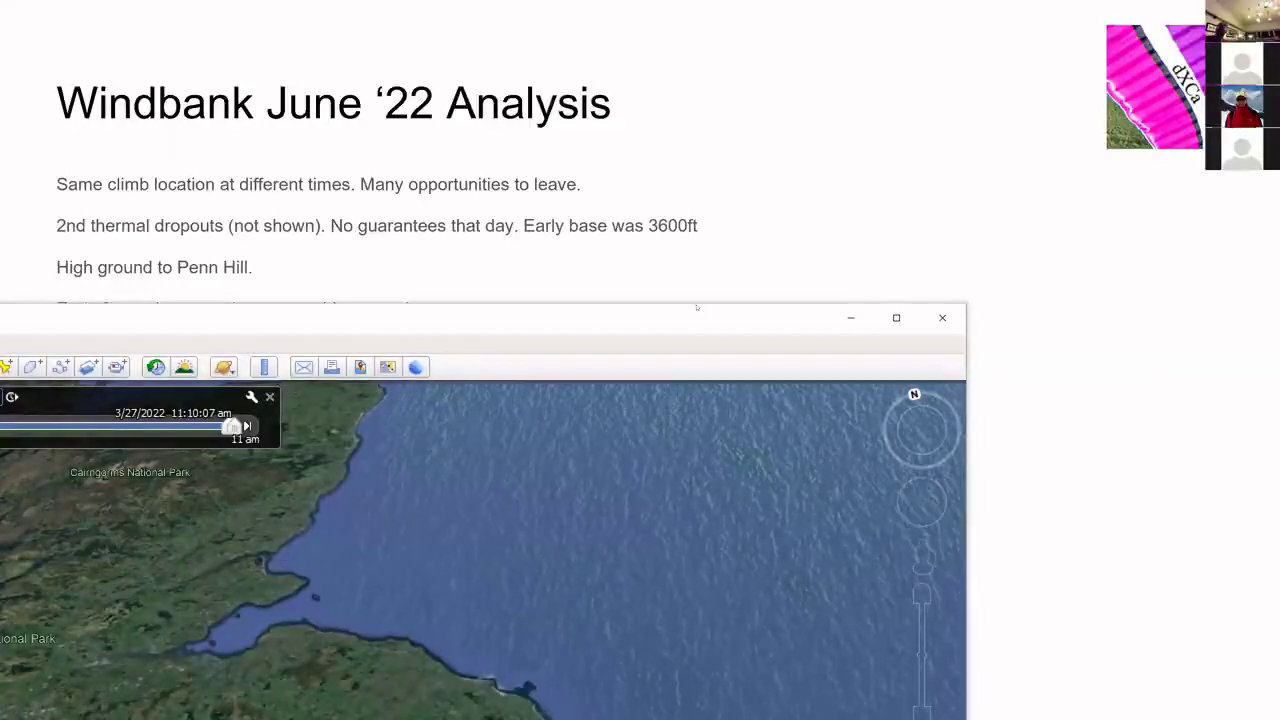
double_click(697, 307)
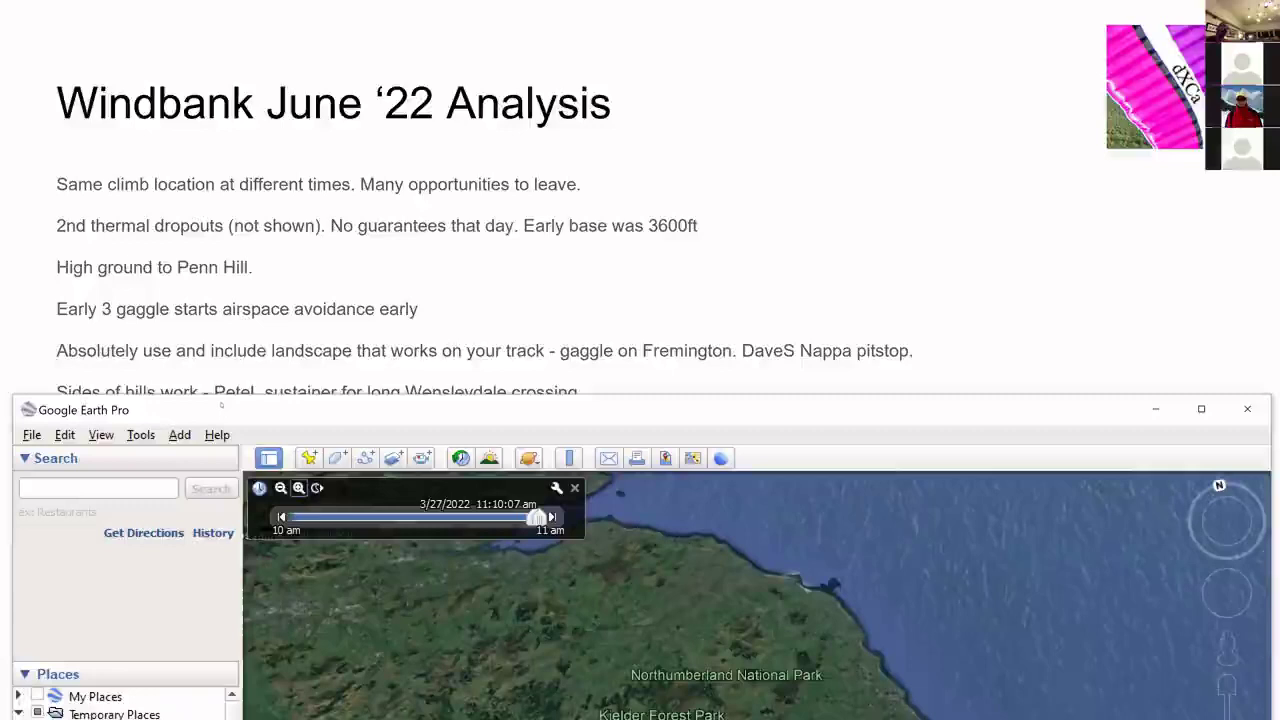
drag(221, 406, 255, 71)
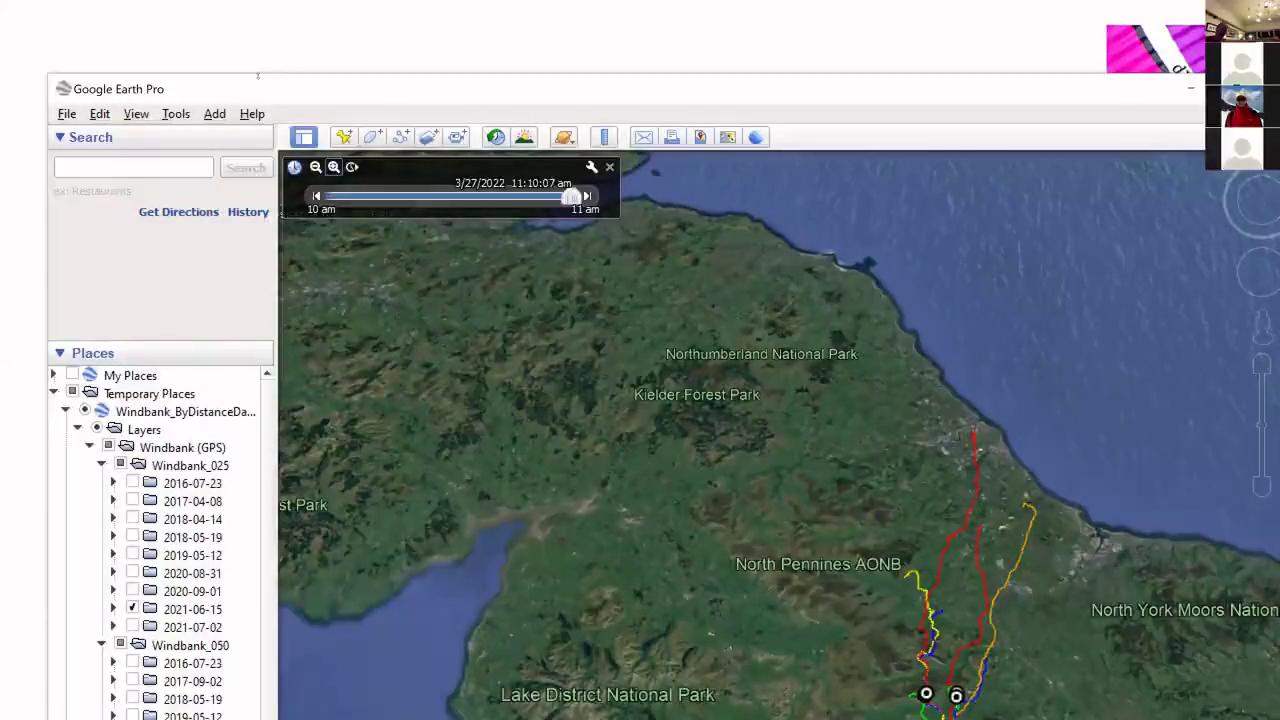
drag(257, 75, 250, 438)
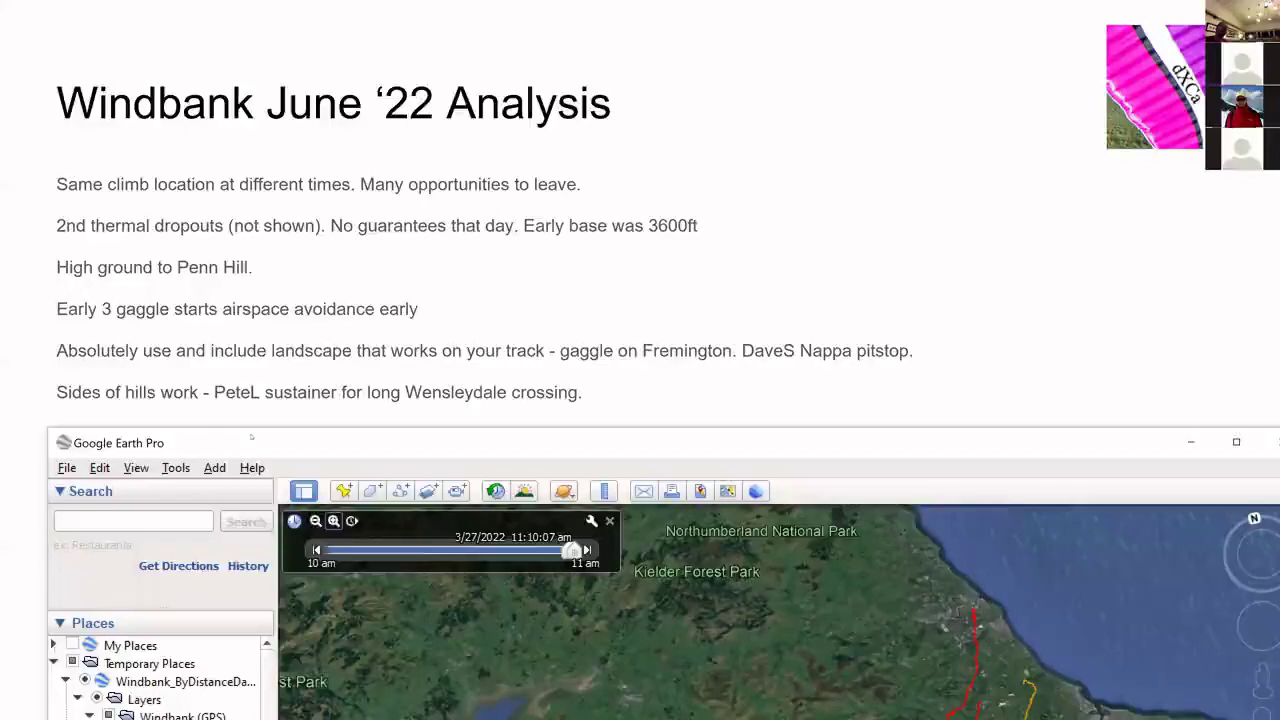